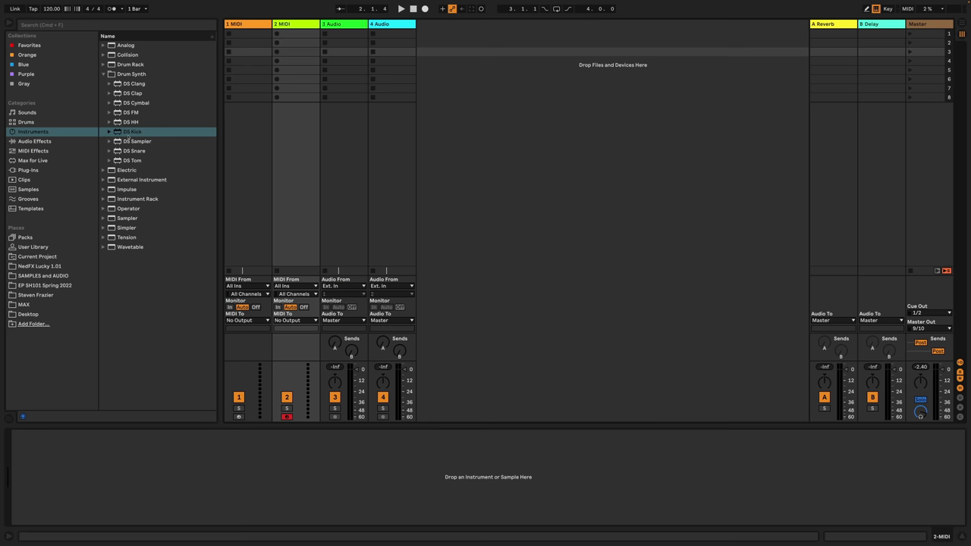
# Load the DS Kick instrument onto track 2.
pyautogui.click(128, 136)
pyautogui.moveTo(128, 137); pyautogui.dragTo(76, 475)
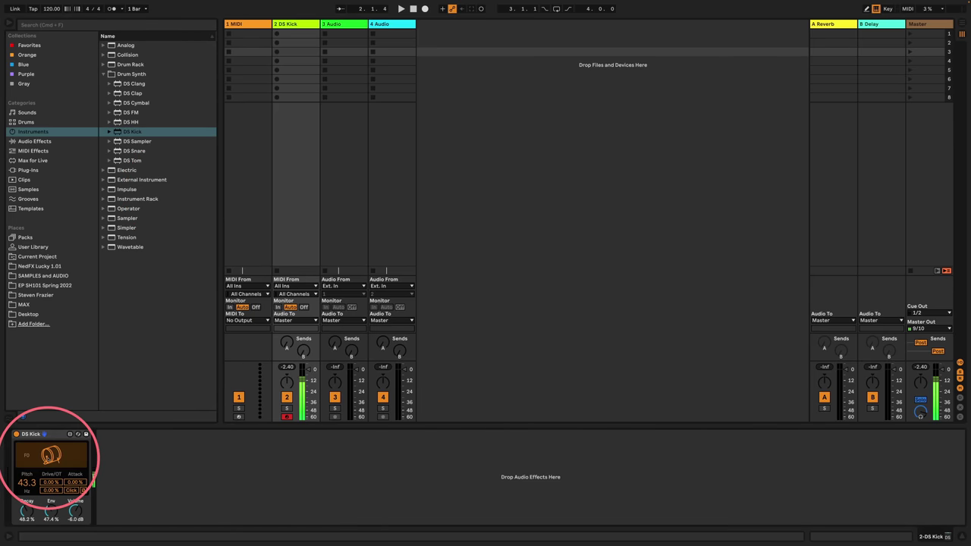
pyautogui.click(225, 222)
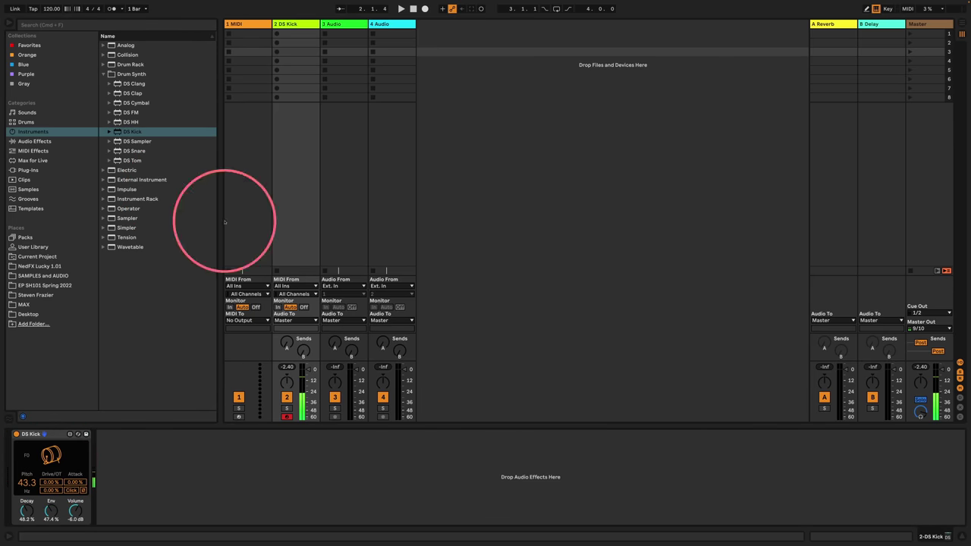
# Create a clip in slot 3 with a single C3 note and launch it looping.
pyautogui.doubleClick(287, 52)
pyautogui.doubleClick(236, 491)
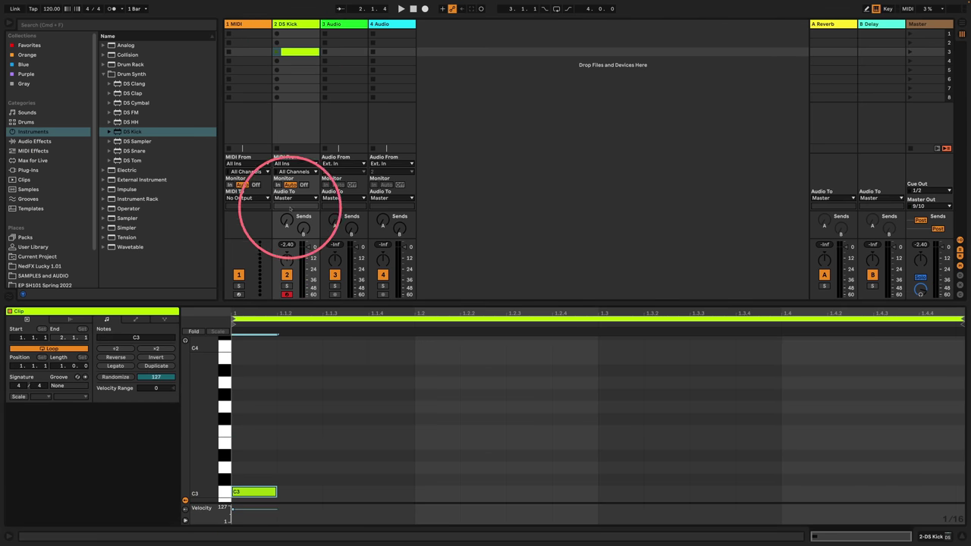
pyautogui.click(276, 52)
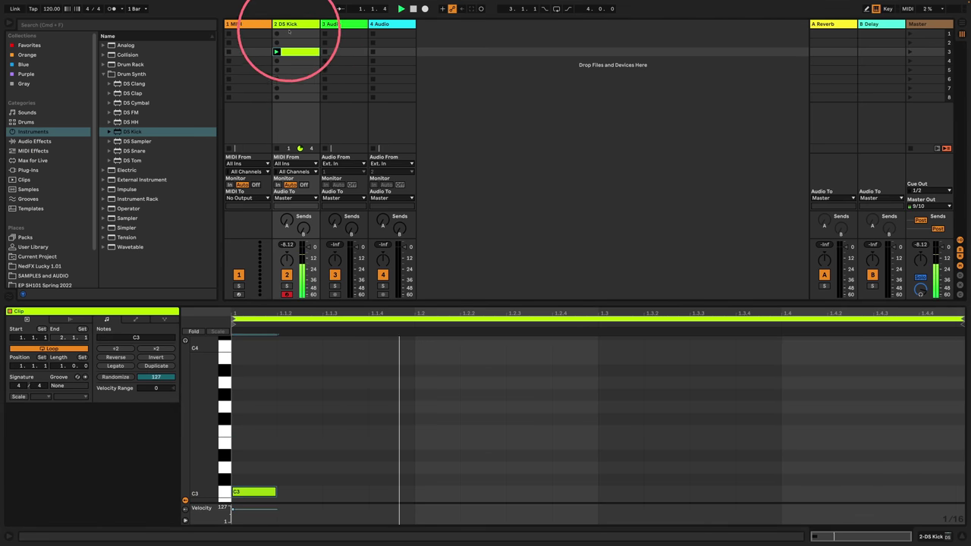
pyautogui.click(294, 23)
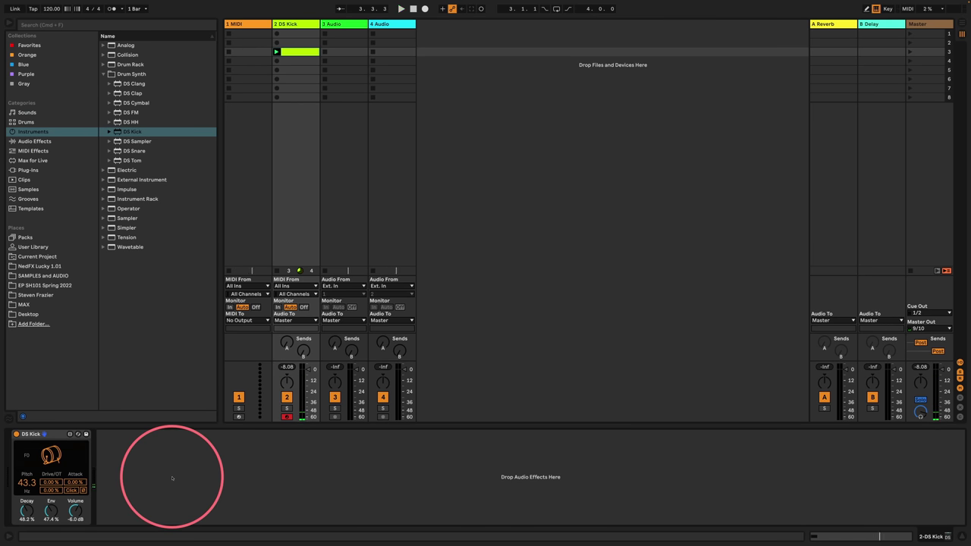
# Add a Saturator and then a Limiter after DS Kick and play the chain.
pyautogui.click(22, 142)
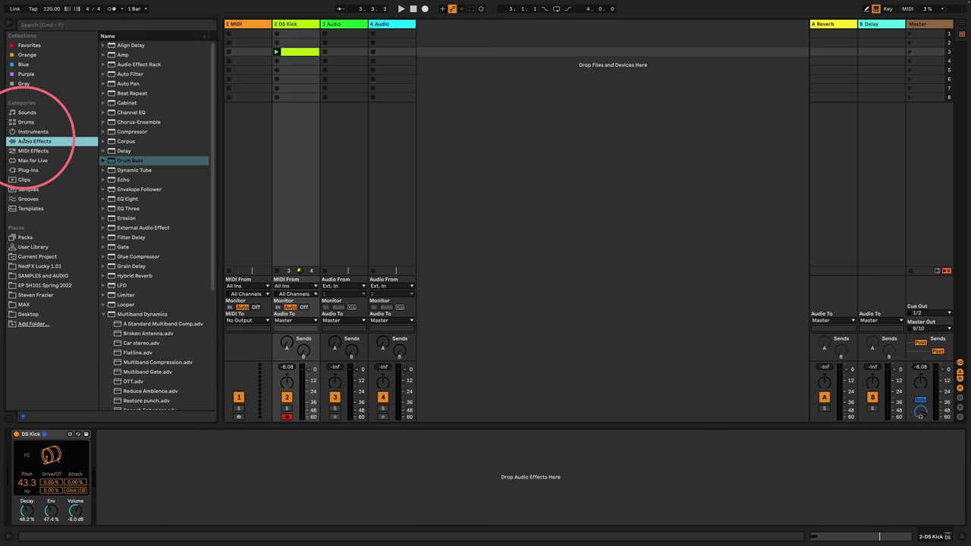
pyautogui.scroll(-3, 102, 243)
pyautogui.click(104, 251)
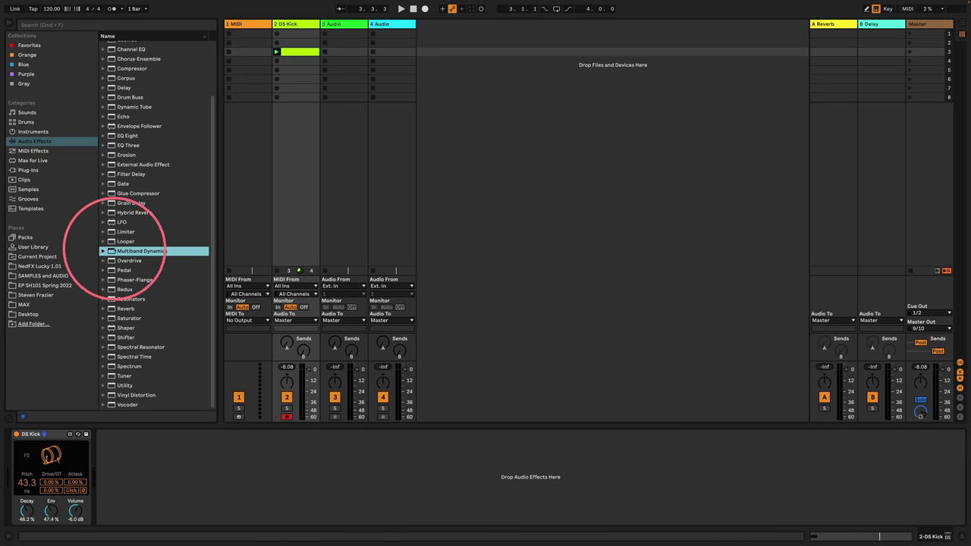
pyautogui.moveTo(121, 232); pyautogui.dragTo(173, 421)
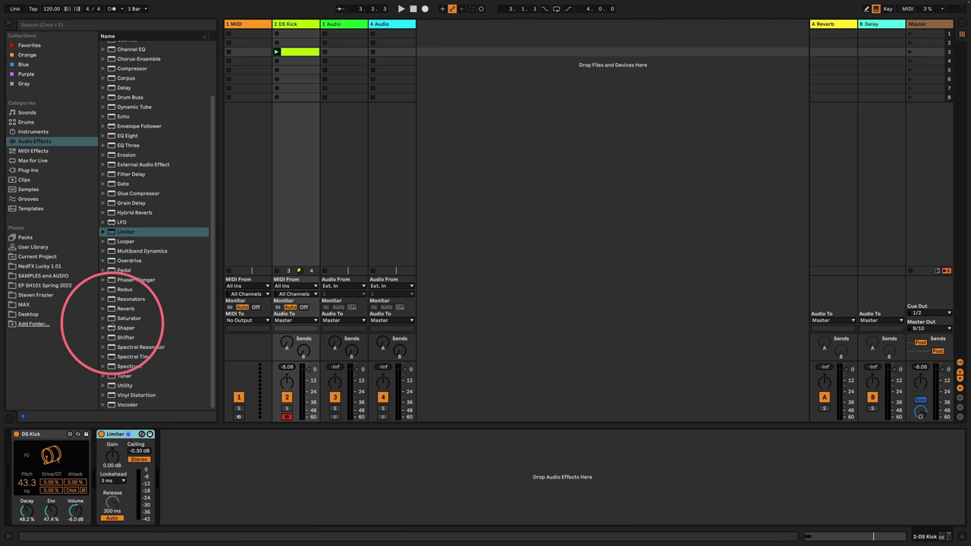
pyautogui.moveTo(131, 318); pyautogui.dragTo(99, 450)
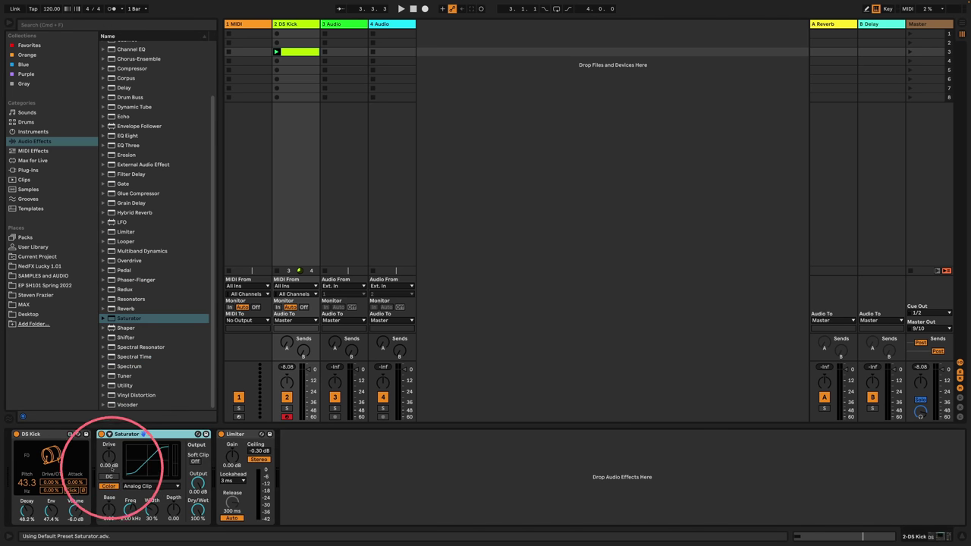
pyautogui.press('space')
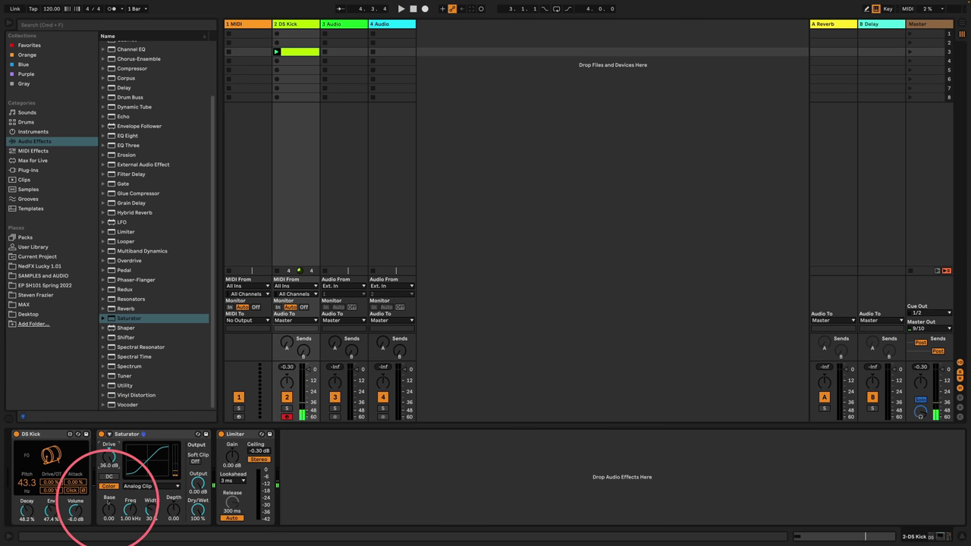
# Set the Limiter's ceiling to -1.00 dB.
pyautogui.click(255, 452)
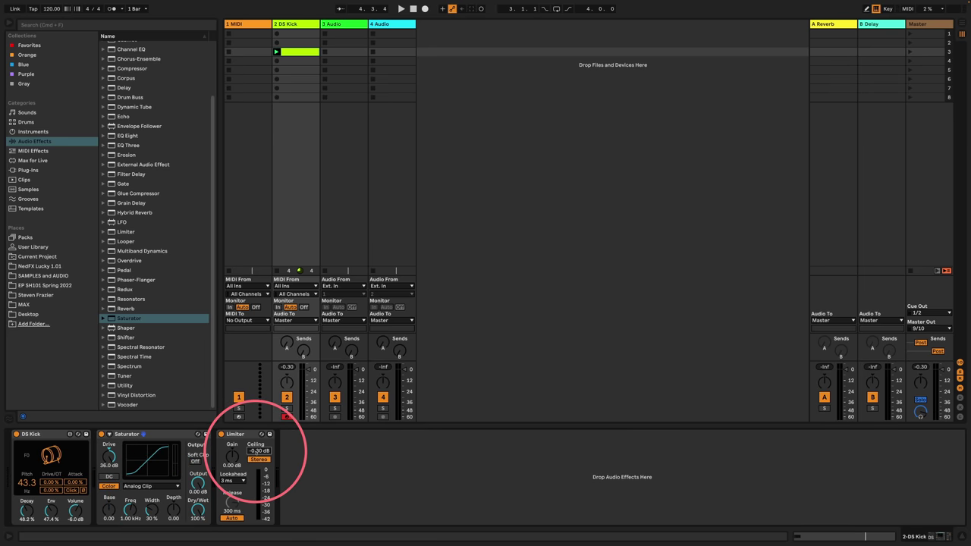
pyautogui.write('-1')
pyautogui.press('Return')
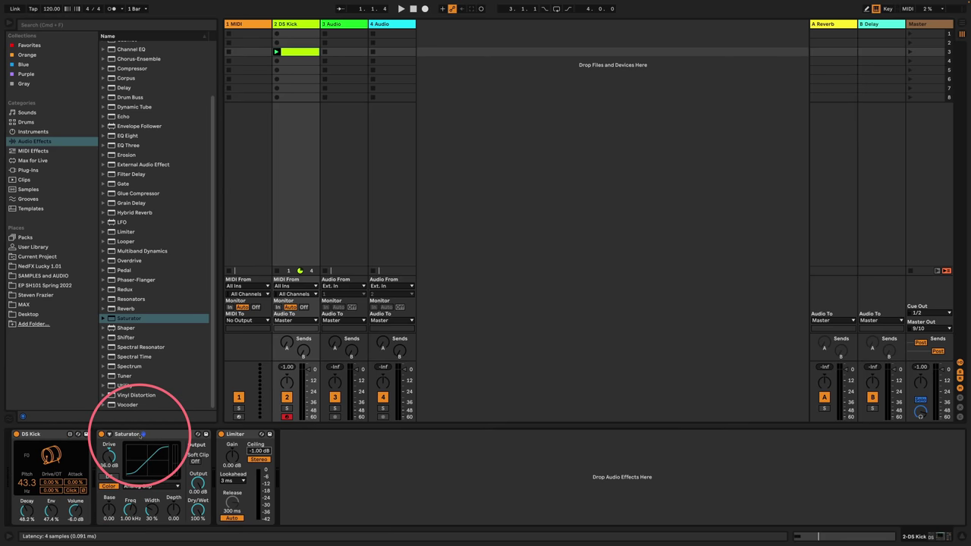
# Insert Expression Control before DS Kick; set its Aftertouch and last rows to Random.
pyautogui.click(36, 151)
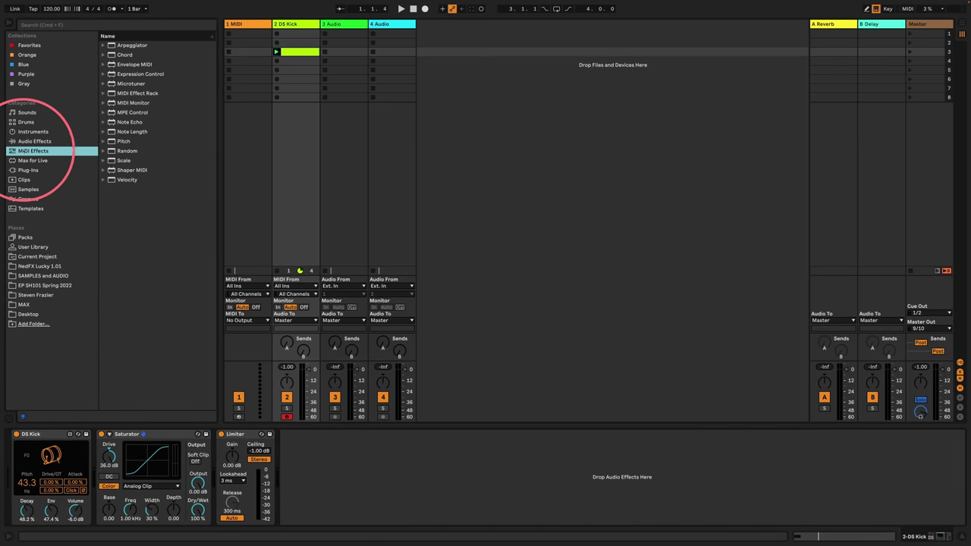
pyautogui.moveTo(135, 73)
pyautogui.mouseDown()
pyautogui.moveTo(243, 210)
pyautogui.moveTo(12, 451)
pyautogui.mouseUp()
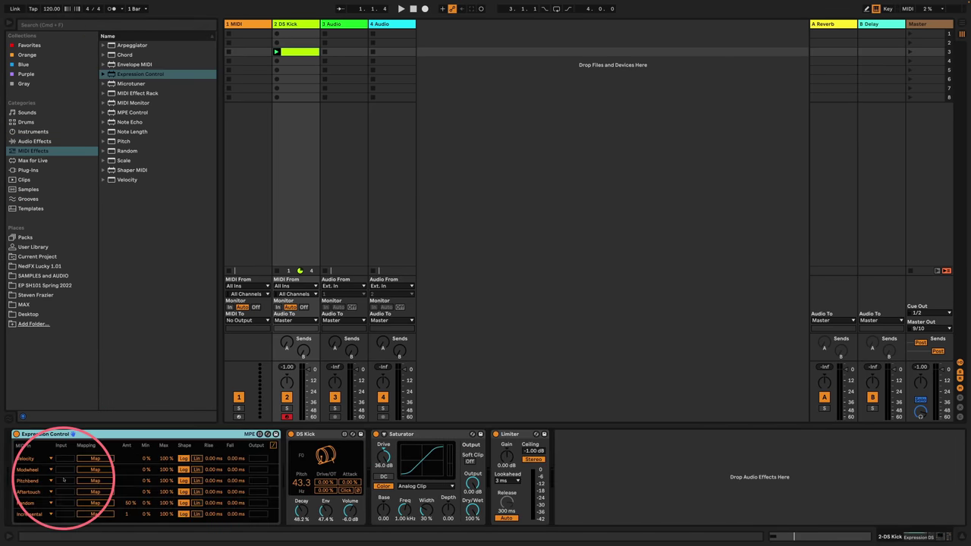
pyautogui.click(27, 491)
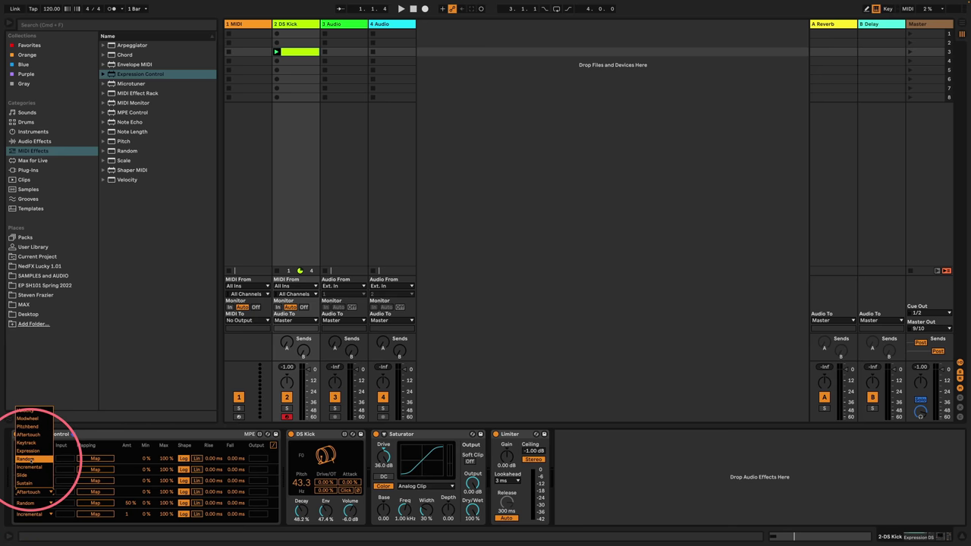
pyautogui.click(29, 516)
pyautogui.click(30, 513)
pyautogui.click(26, 489)
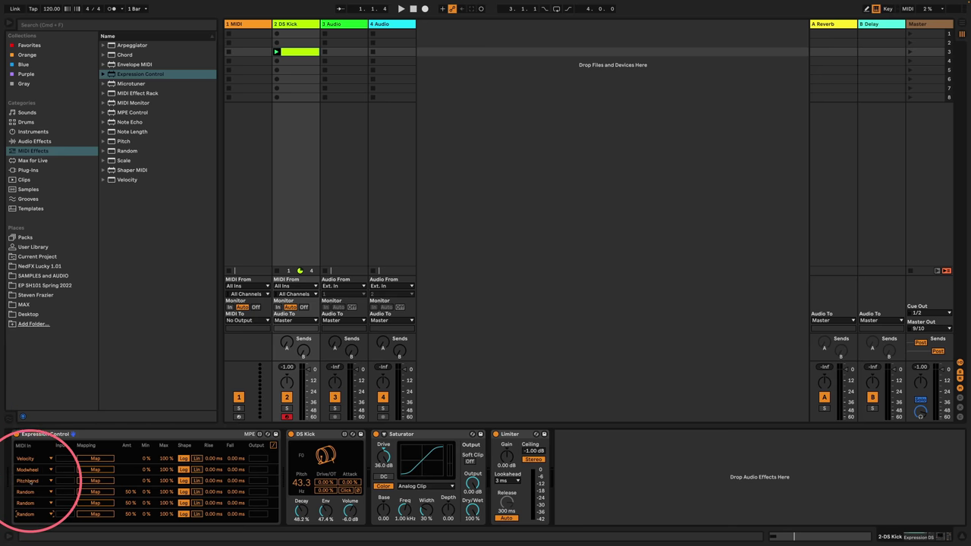
# Set the second, third and first Expression Control rows to Random too.
pyautogui.click(27, 470)
pyautogui.click(26, 448)
pyautogui.click(27, 481)
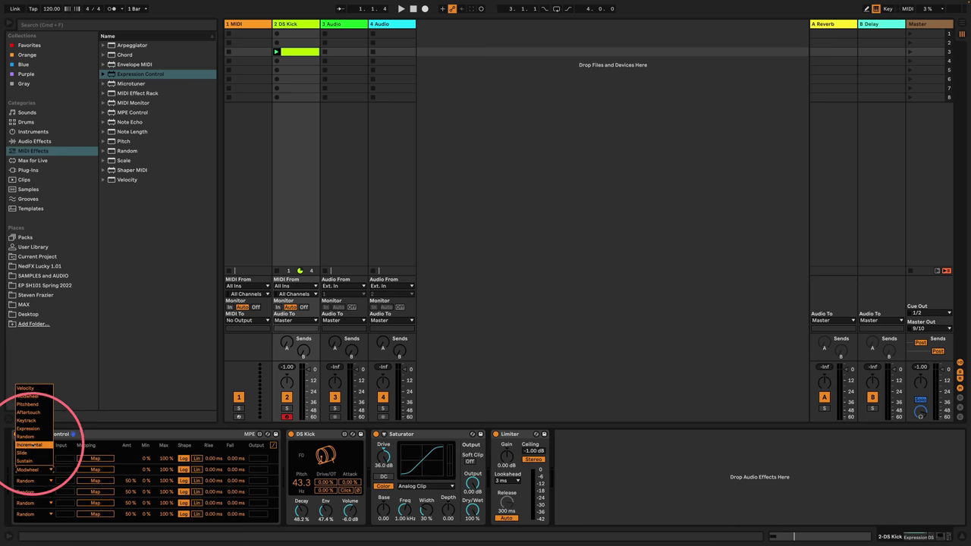
pyautogui.click(31, 454)
pyautogui.click(30, 455)
pyautogui.click(32, 418)
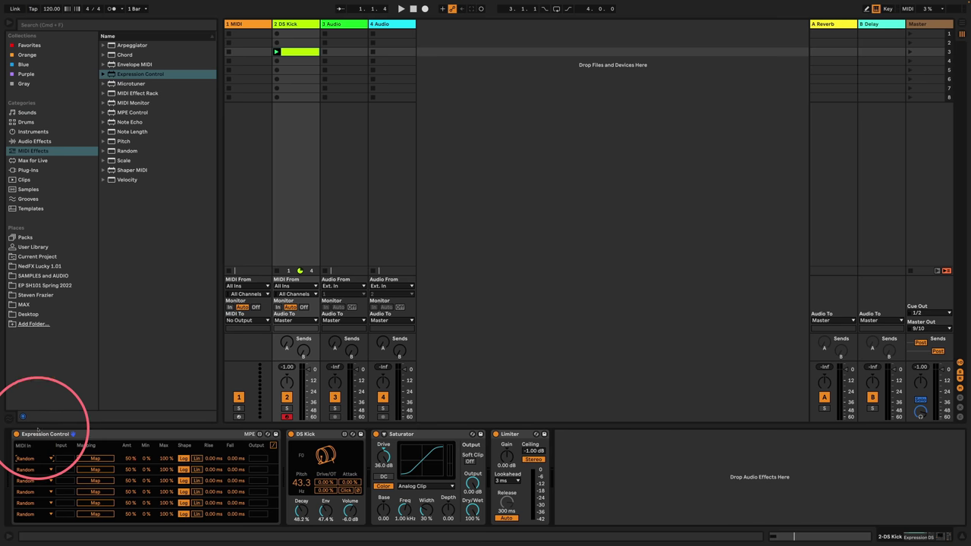
# Map the first two random inputs to the Saturator's curve type and Base.
pyautogui.click(95, 459)
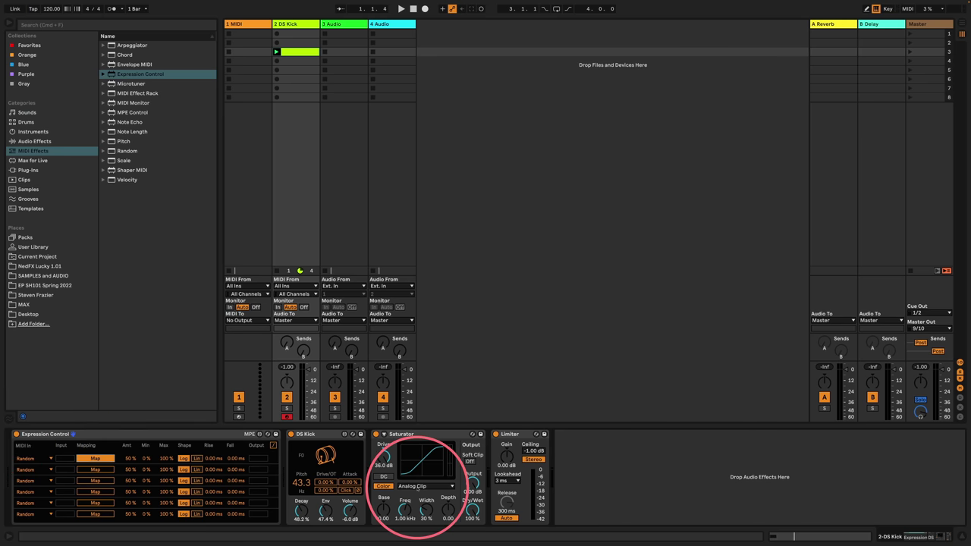
pyautogui.click(423, 486)
pyautogui.click(423, 493)
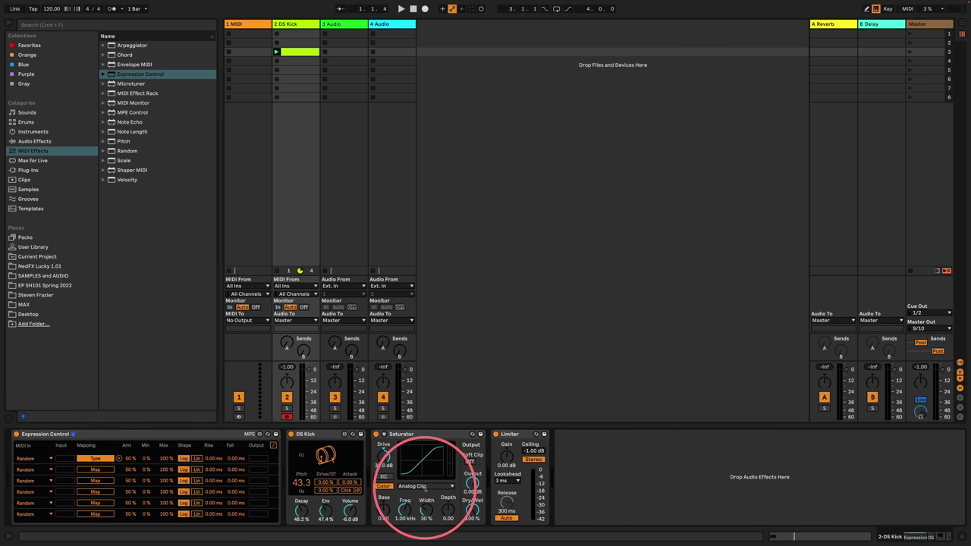
pyautogui.click(94, 470)
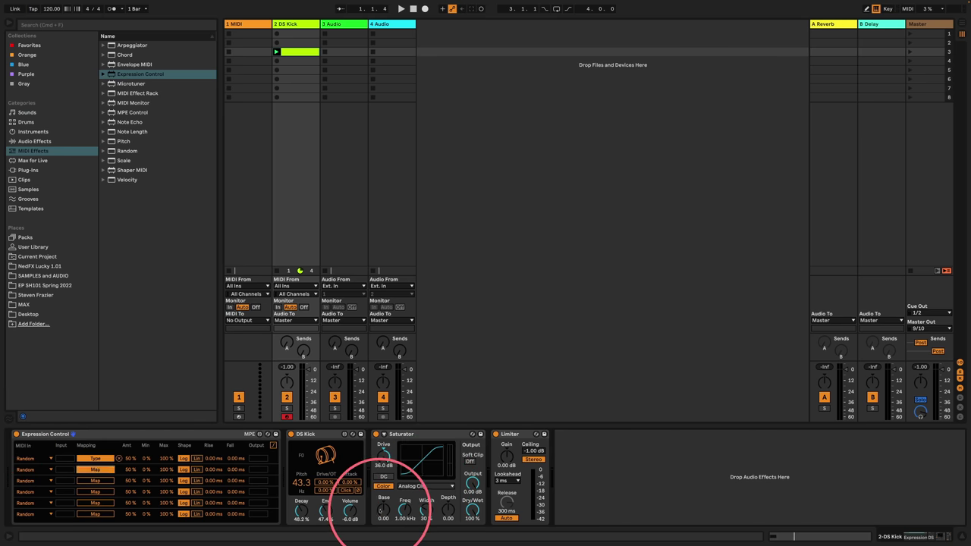
pyautogui.click(383, 509)
# Enable the Saturator's Soft Clip while auditioning the modulated kick.
pyautogui.press('space')
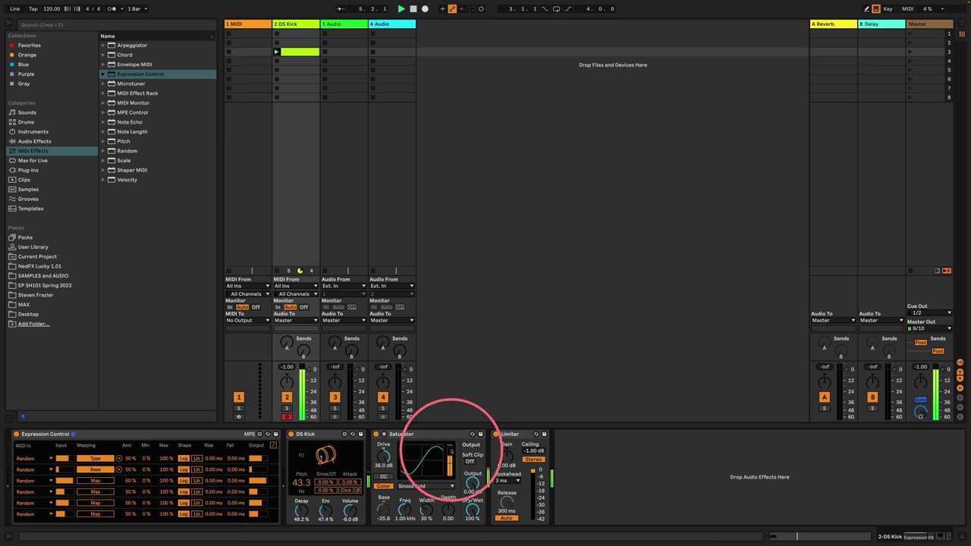
pyautogui.click(470, 461)
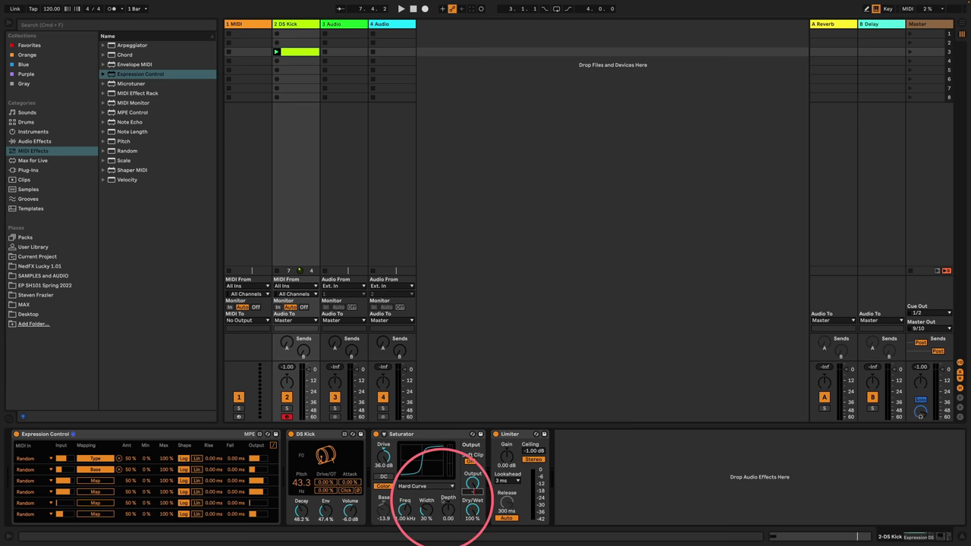
pyautogui.press('space')
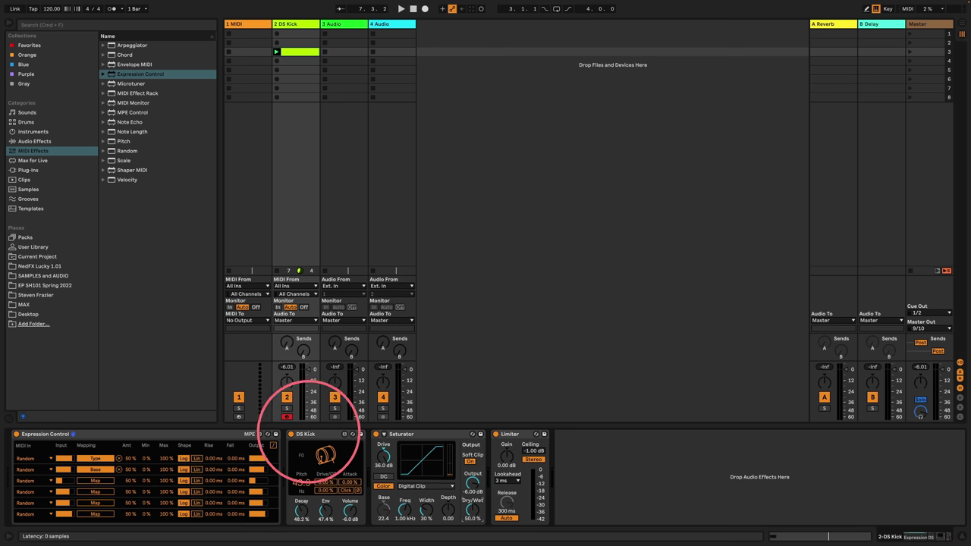
# Map random inputs 3 and 4 to DS Kick's Decay and Env, then audition the kick.
pyautogui.click(322, 448)
pyautogui.click(95, 481)
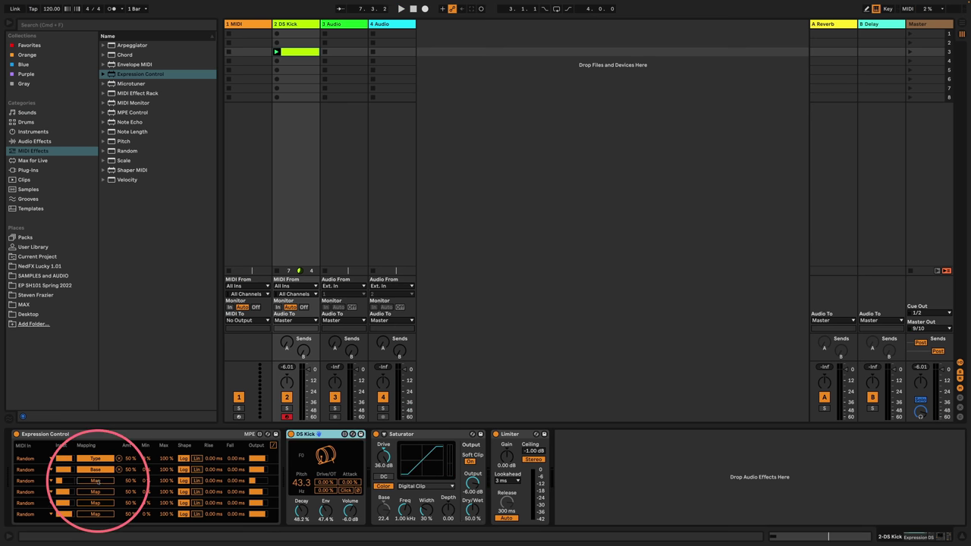
pyautogui.click(302, 509)
pyautogui.click(95, 492)
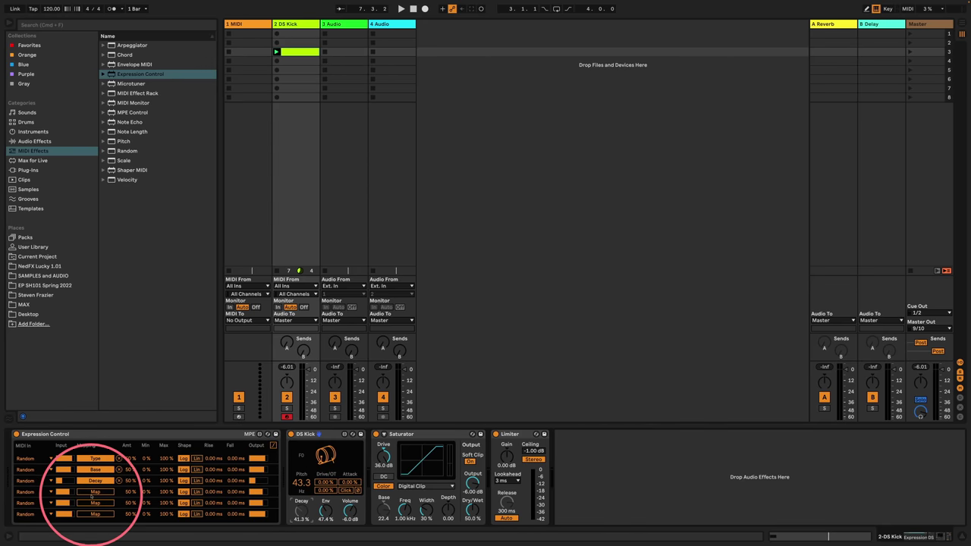
pyautogui.click(325, 510)
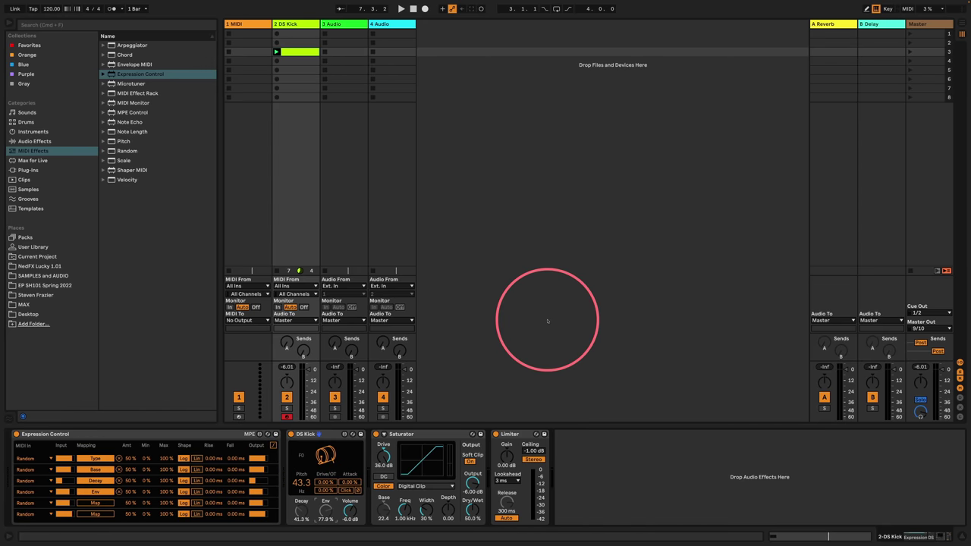
pyautogui.press('space')
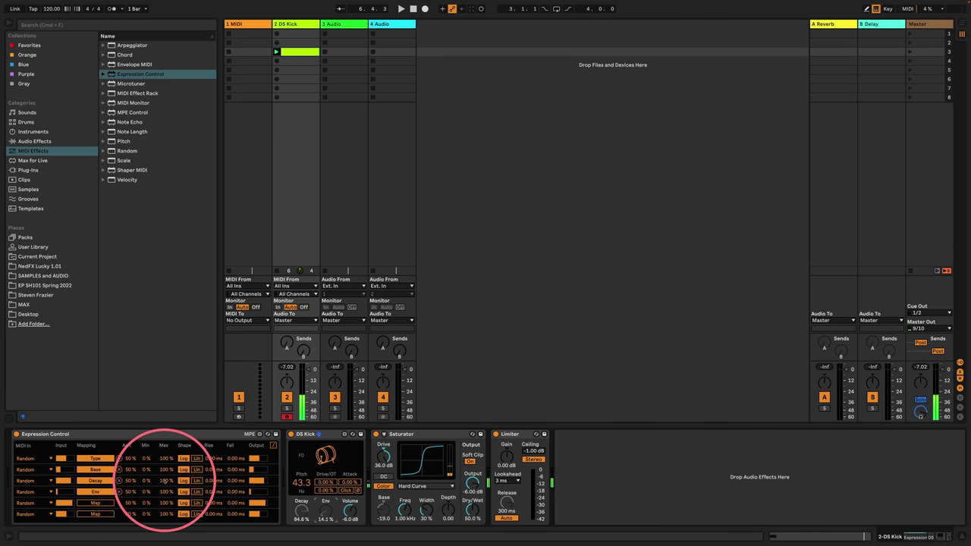
pyautogui.write('5')
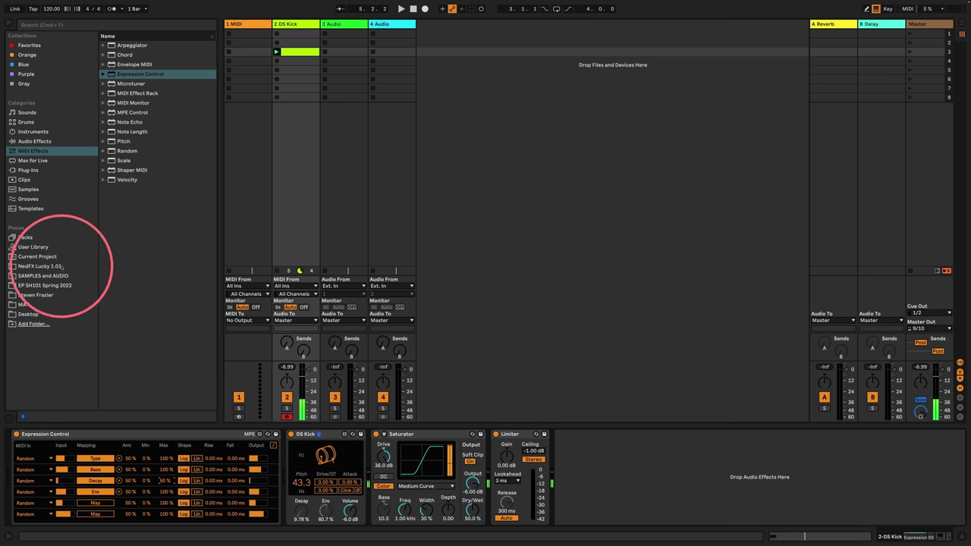
# Add a second Saturator and map row 5 to its curve type, leaving Medium Curve.
pyautogui.click(74, 142)
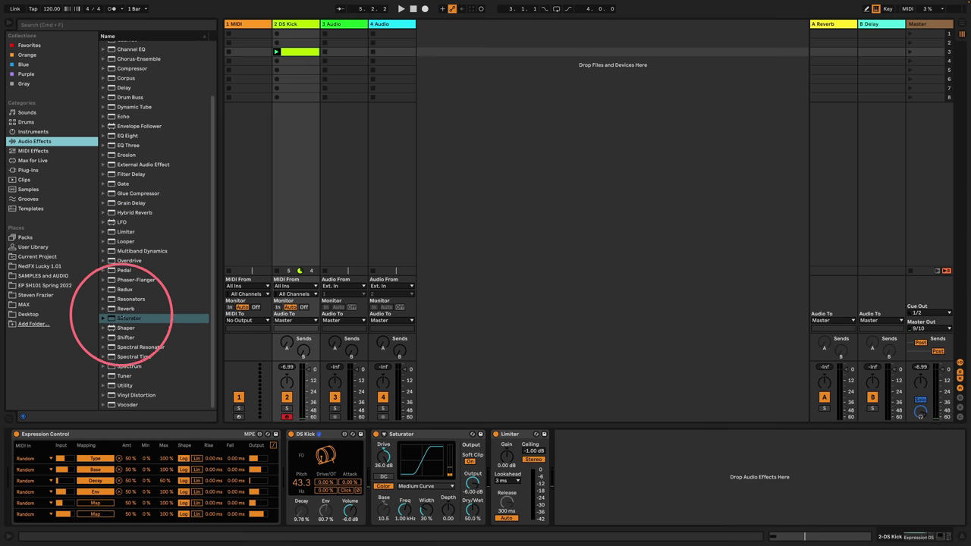
pyautogui.moveTo(123, 318)
pyautogui.mouseDown()
pyautogui.moveTo(389, 471)
pyautogui.moveTo(501, 446)
pyautogui.moveTo(480, 436)
pyautogui.mouseUp()
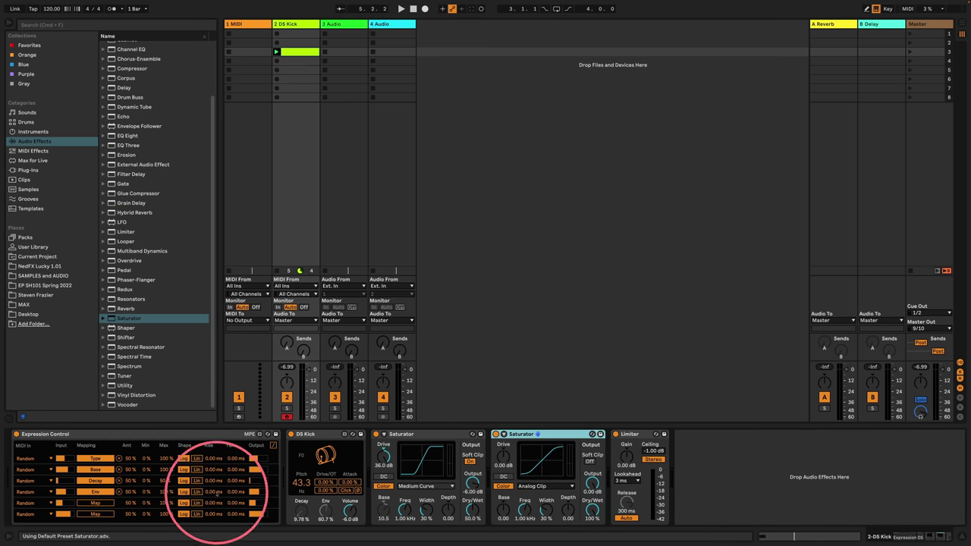
pyautogui.click(95, 502)
pyautogui.click(534, 486)
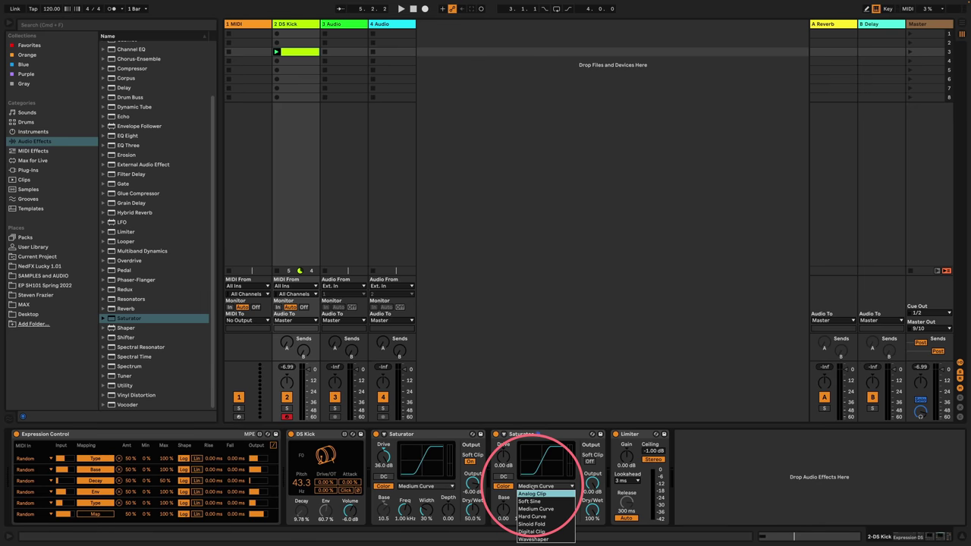
pyautogui.click(535, 487)
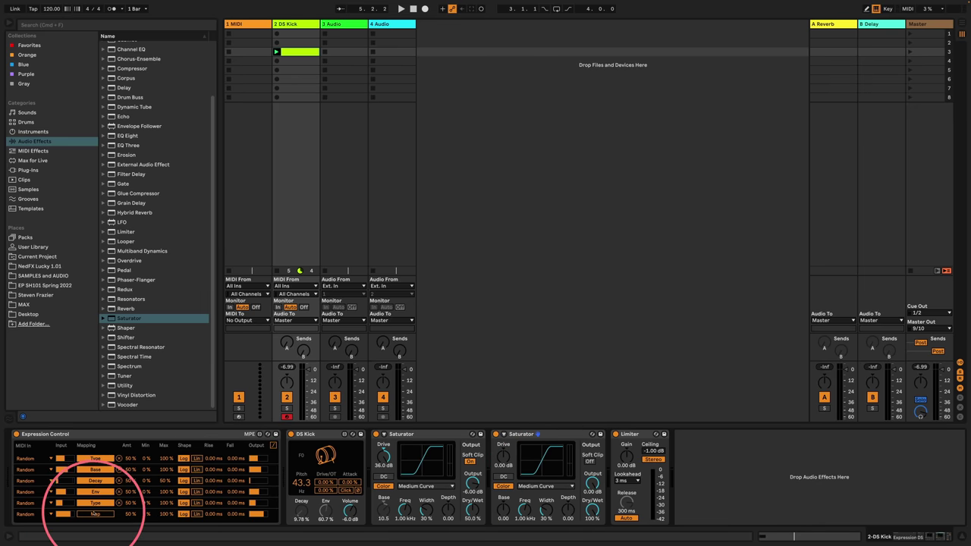
# Map row 6 to the second Saturator's Base and play the kick.
pyautogui.click(503, 506)
pyautogui.press('space')
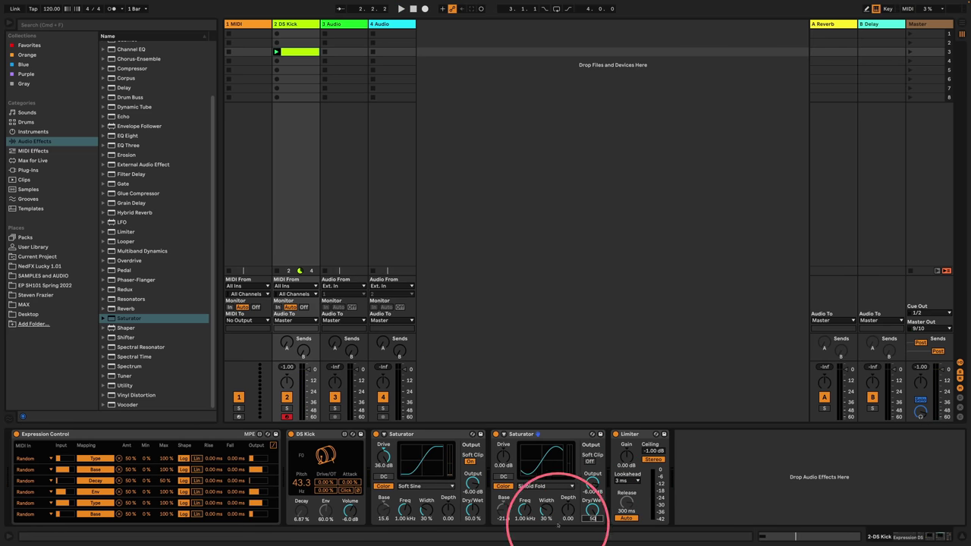
pyautogui.press('space')
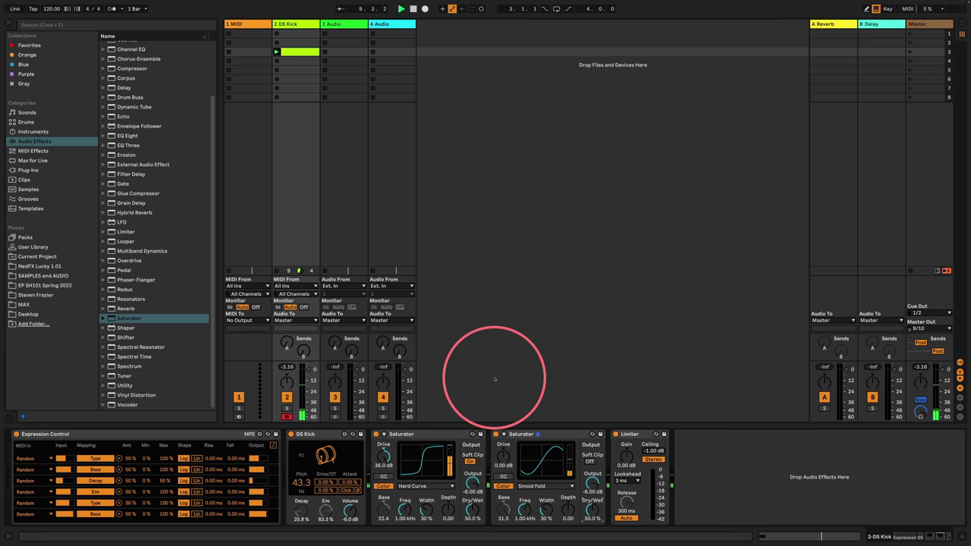
# Insert Drum Buss before the Limiter, tune its Freq to 43.3 Hz, raise Boom, and play.
pyautogui.scroll(3, 141, 224)
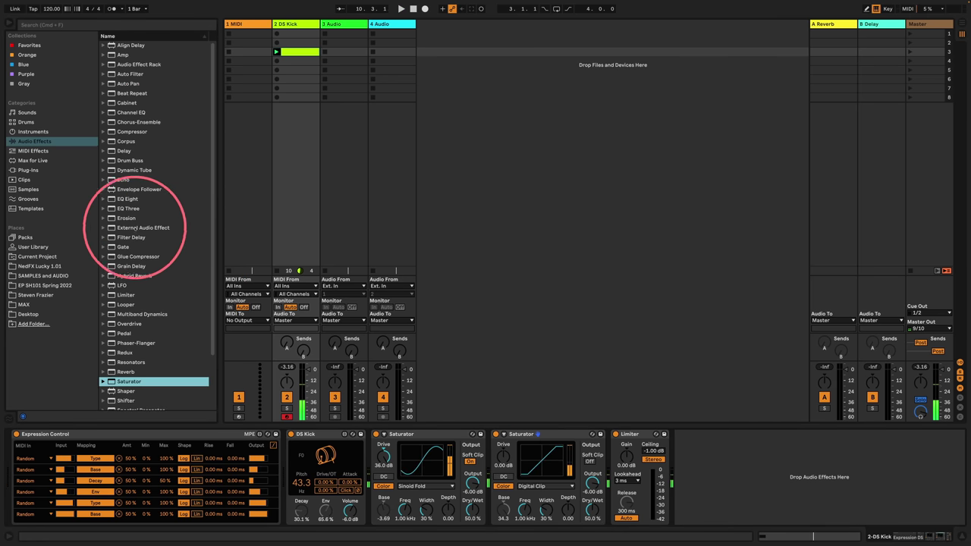
pyautogui.moveTo(135, 161); pyautogui.dragTo(611, 455)
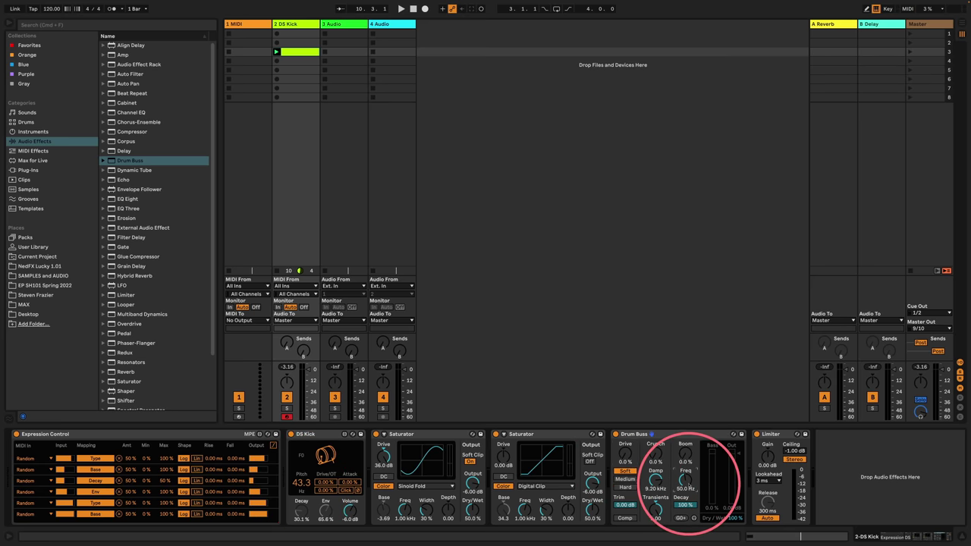
pyautogui.write('.3')
pyautogui.press('Return')
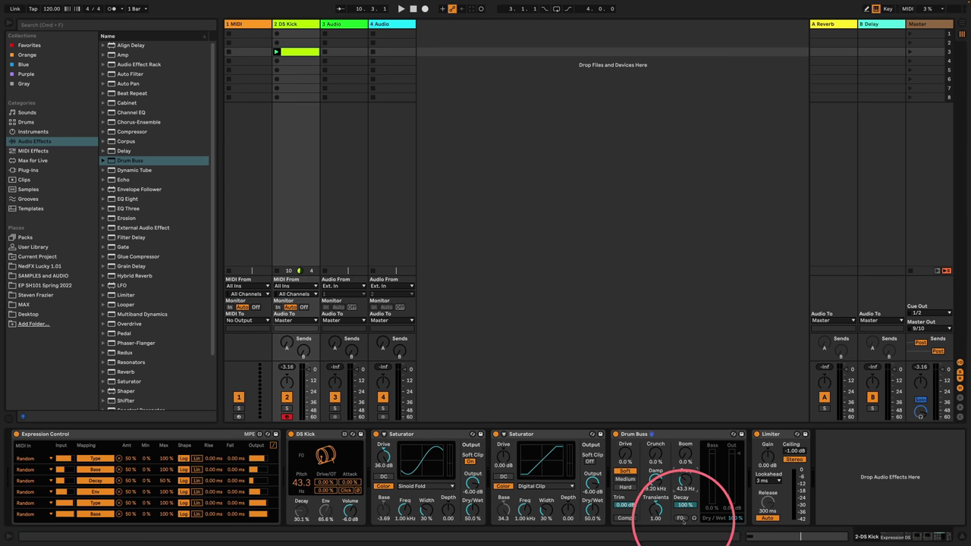
pyautogui.moveTo(685, 454); pyautogui.dragTo(685, 433)
pyautogui.press('space')
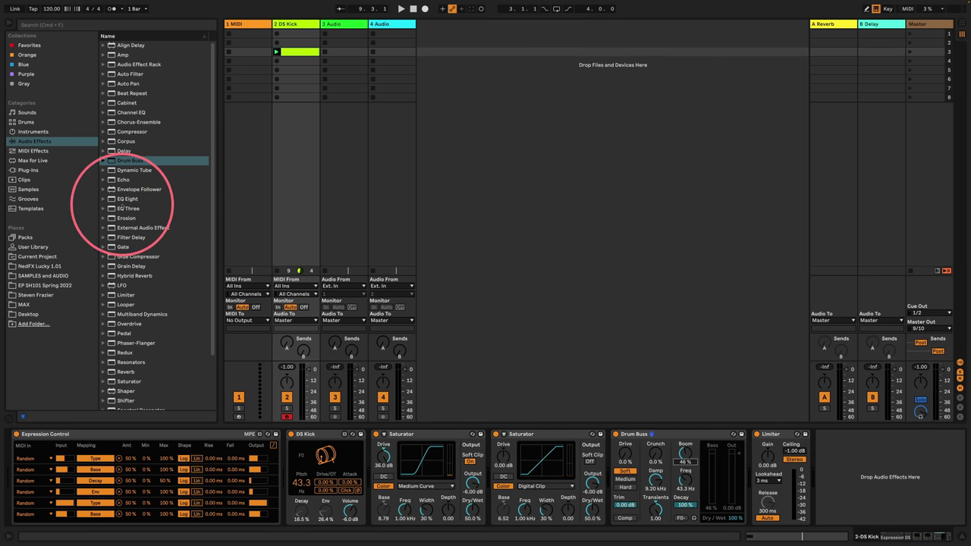
# Insert EQ Eight before Drum Buss, add a second Expression Control, and collapse DS Kick and both Saturators.
pyautogui.click(128, 199)
pyautogui.moveTo(345, 414); pyautogui.dragTo(610, 453)
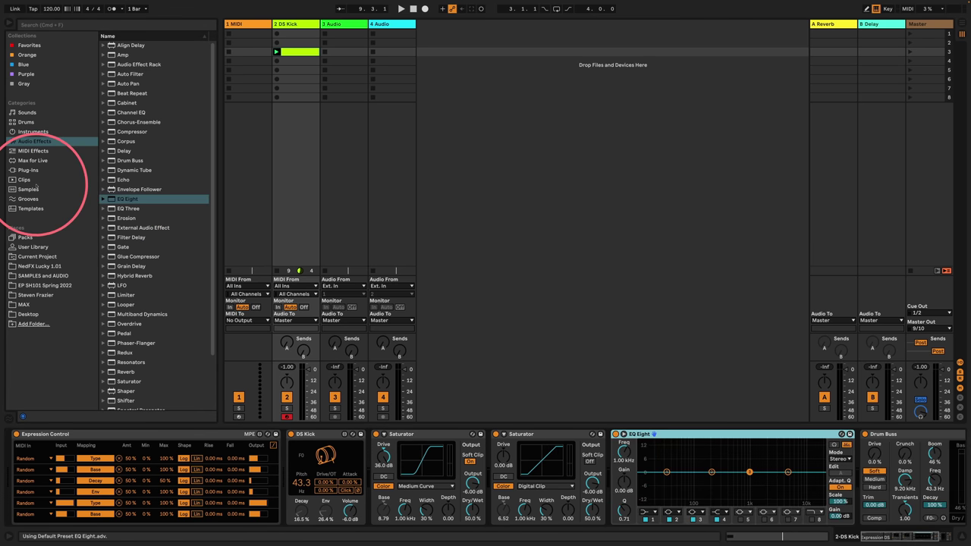
pyautogui.click(34, 151)
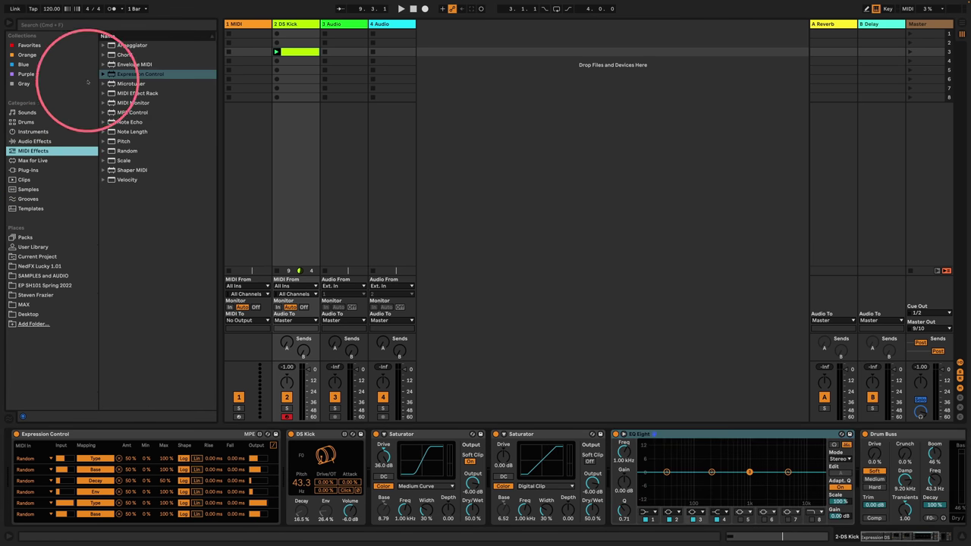
pyautogui.moveTo(129, 73); pyautogui.dragTo(280, 449)
pyautogui.doubleClick(591, 434)
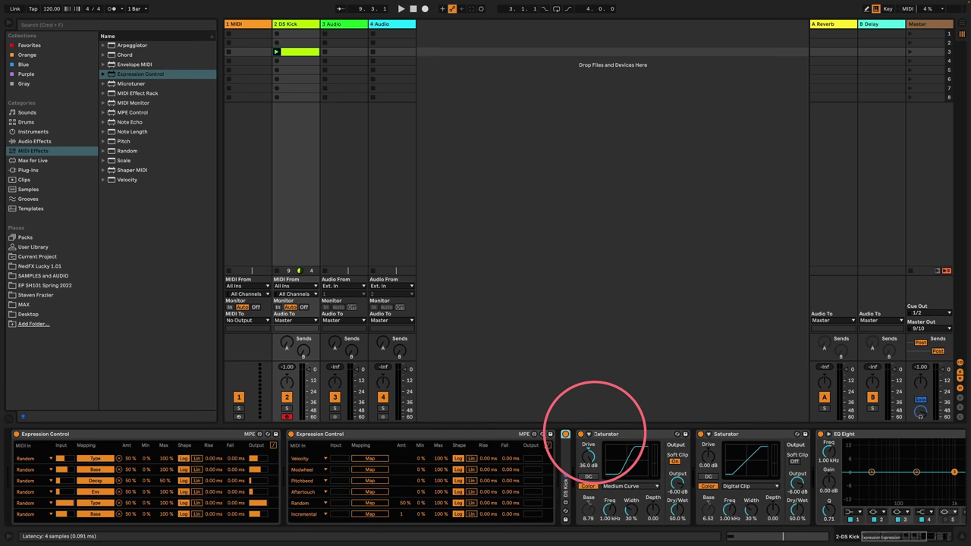
pyautogui.doubleClick(626, 434)
pyautogui.doubleClick(637, 434)
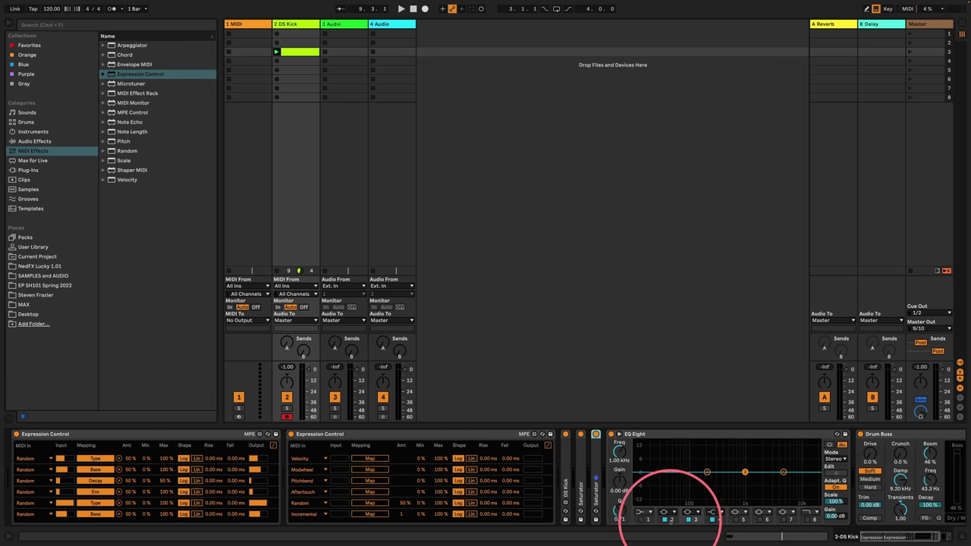
# Select EQ Eight's band 4, open band 2's filter shapes, and switch on band 3.
pyautogui.click(715, 519)
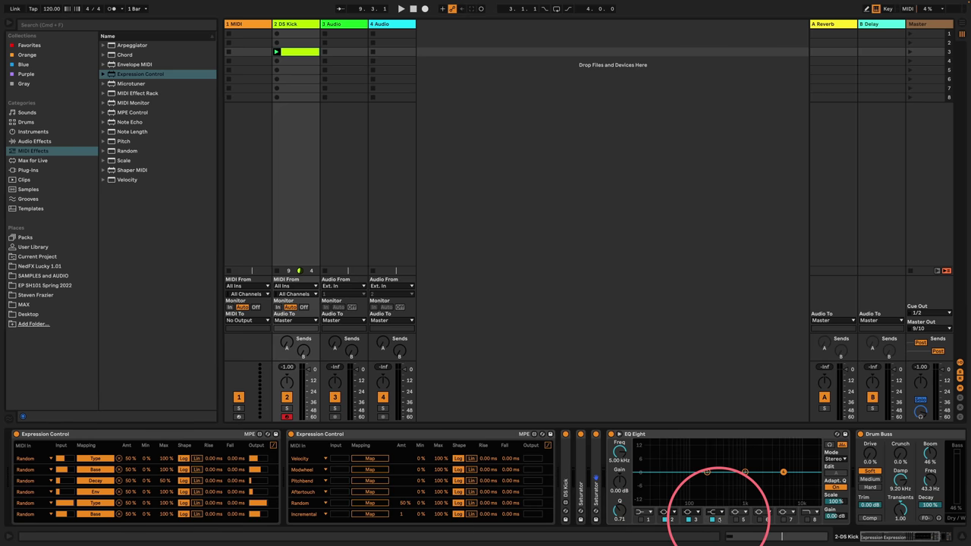
pyautogui.click(664, 513)
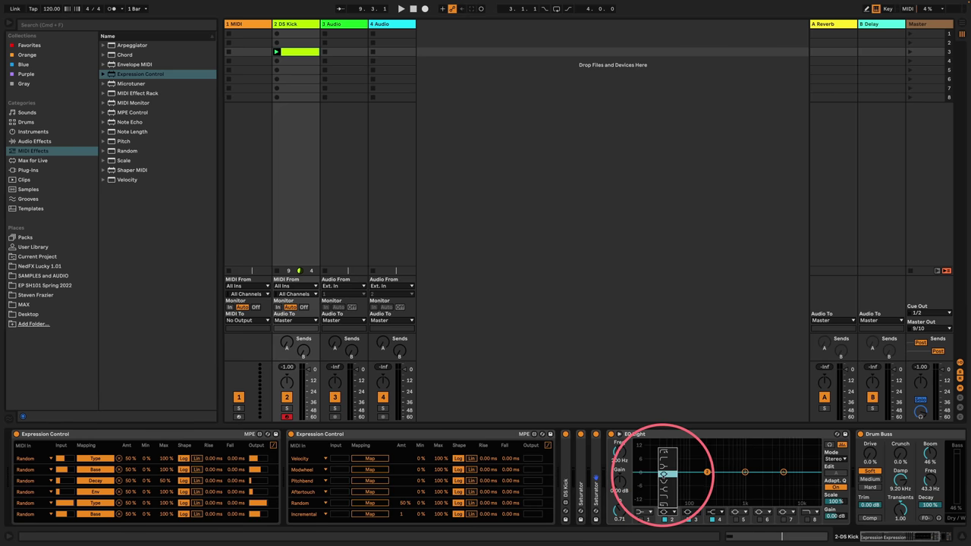
pyautogui.click(687, 519)
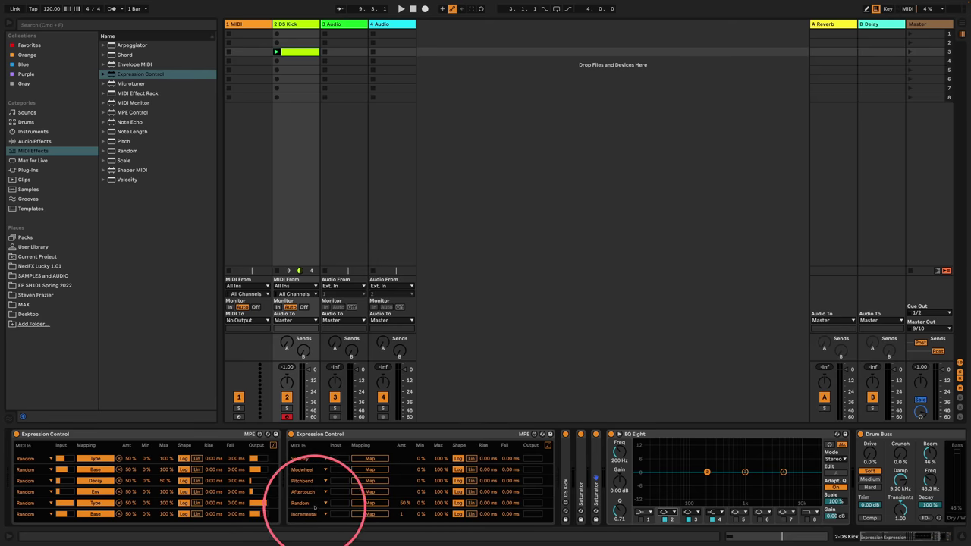
# Set the second Expression Control's input rows to Random.
pyautogui.click(314, 510)
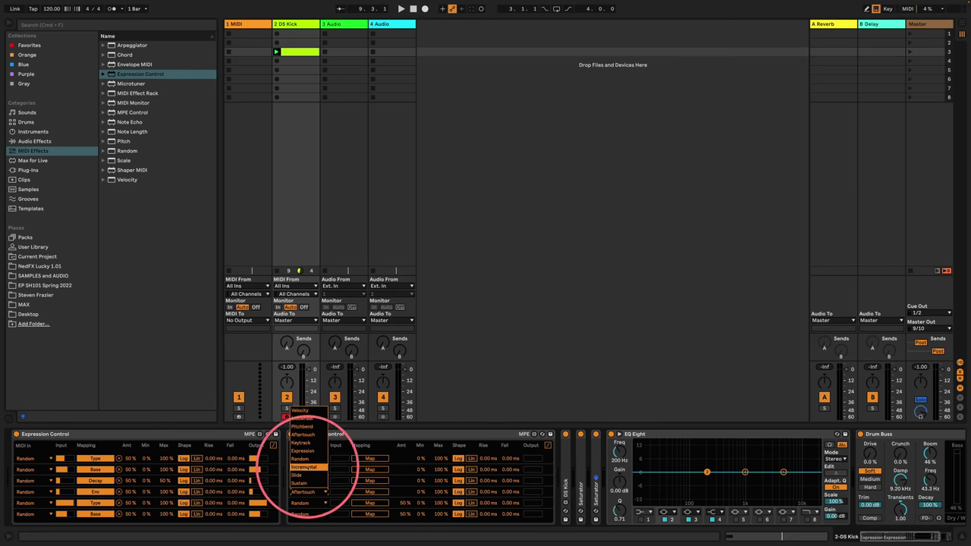
pyautogui.click(301, 459)
pyautogui.click(308, 481)
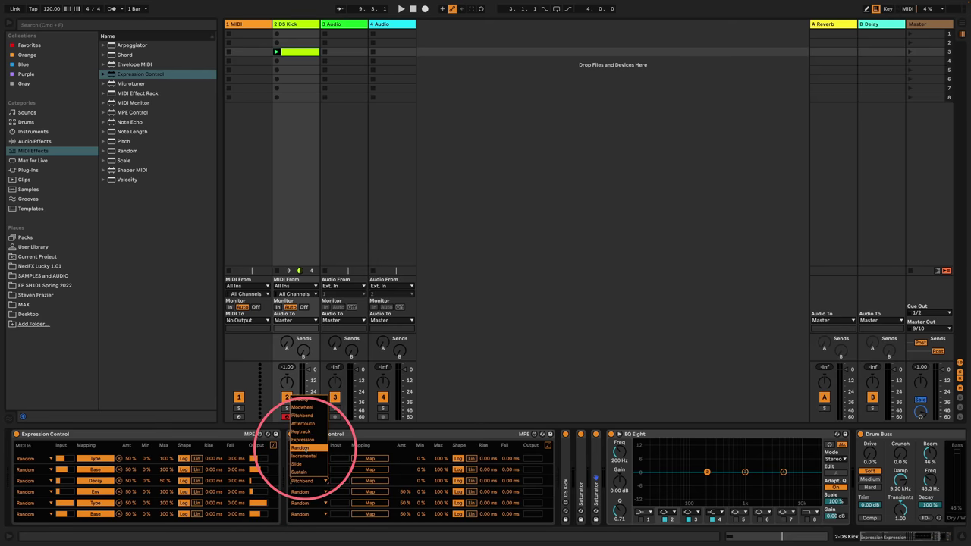
pyautogui.click(300, 447)
pyautogui.click(302, 470)
pyautogui.click(302, 438)
pyautogui.click(302, 459)
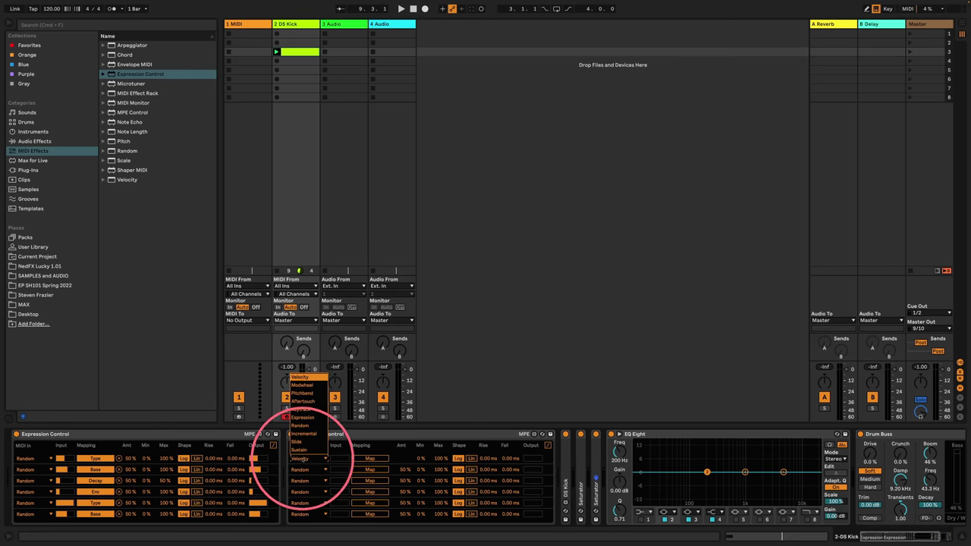
pyautogui.click(300, 425)
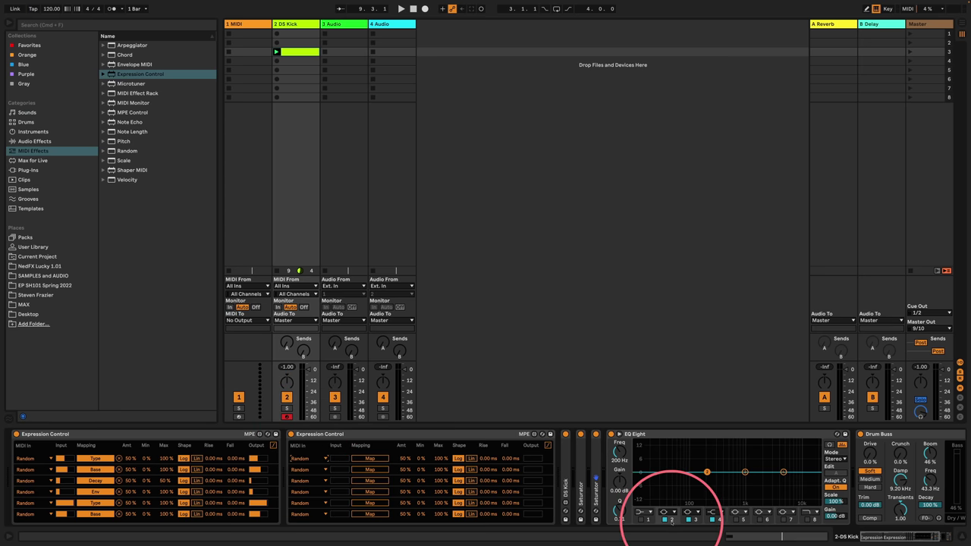
# Map the top random row to EQ band 2's frequency, boost it to 15 dB, adjust Q, and play.
pyautogui.click(370, 458)
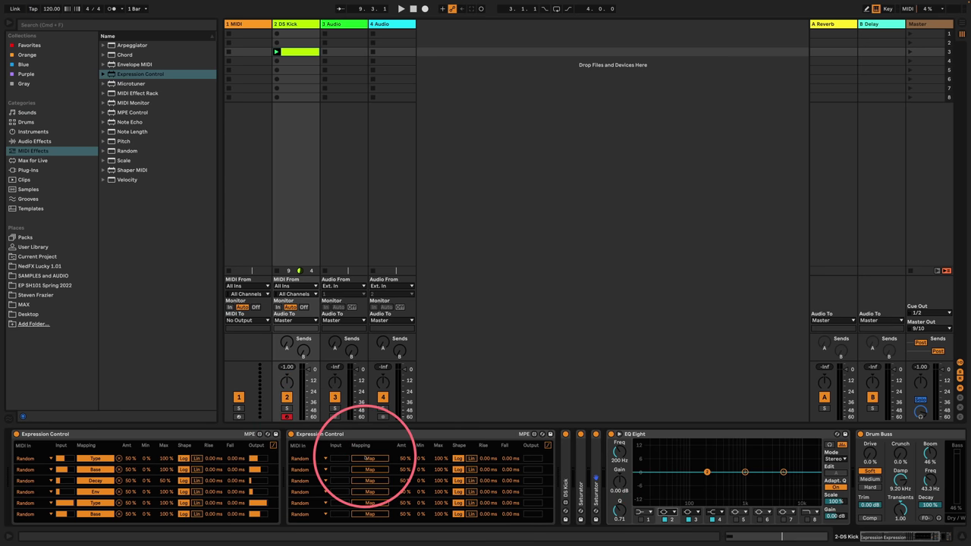
pyautogui.click(612, 453)
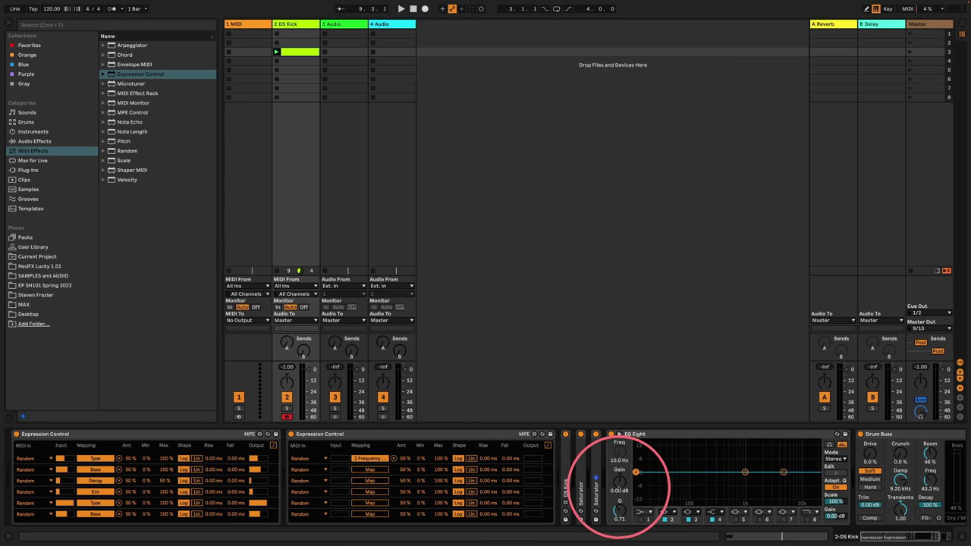
pyautogui.moveTo(616, 483); pyautogui.dragTo(617, 463)
pyautogui.moveTo(620, 510); pyautogui.dragTo(620, 493)
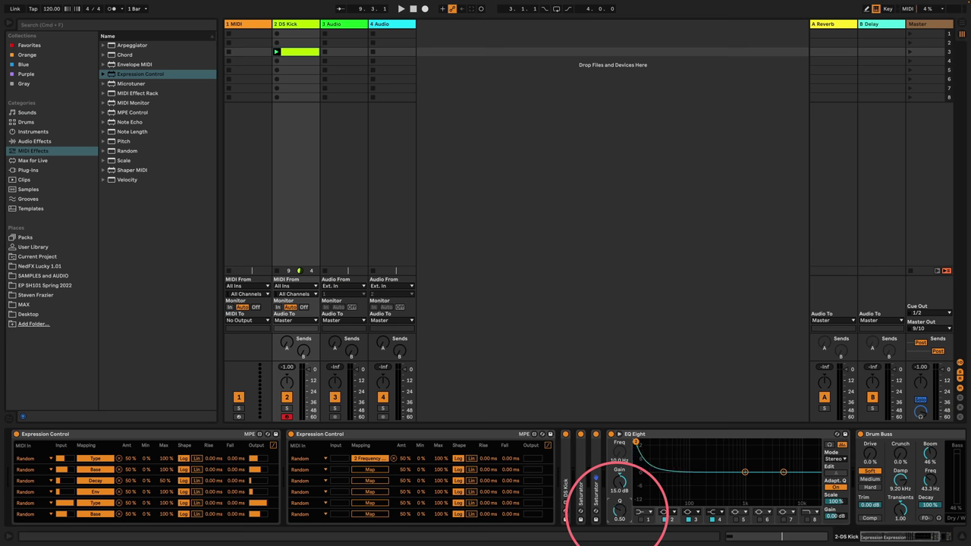
pyautogui.press('space')
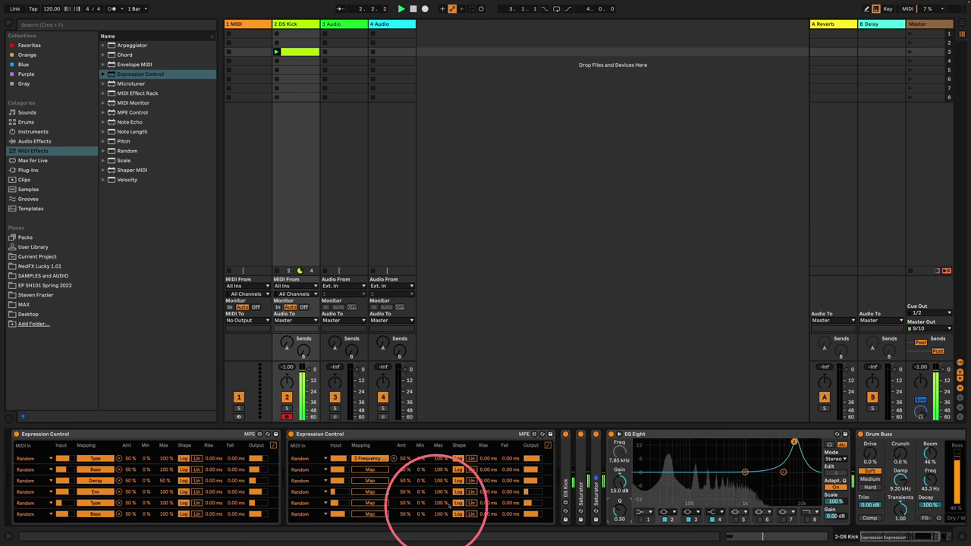
# Arm the second row for mapping, raise band 3's gain, and adjust band 4's shape and width.
pyautogui.click(369, 470)
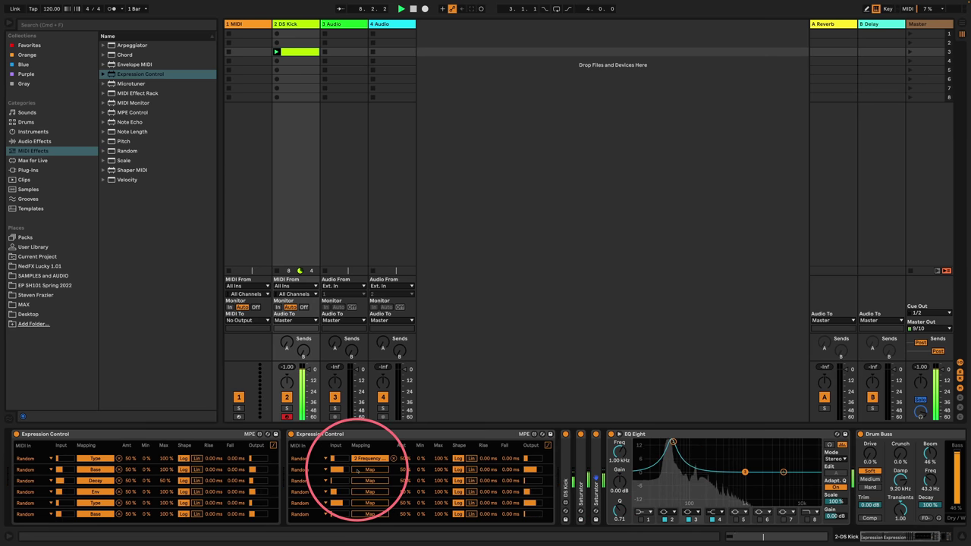
pyautogui.click(361, 469)
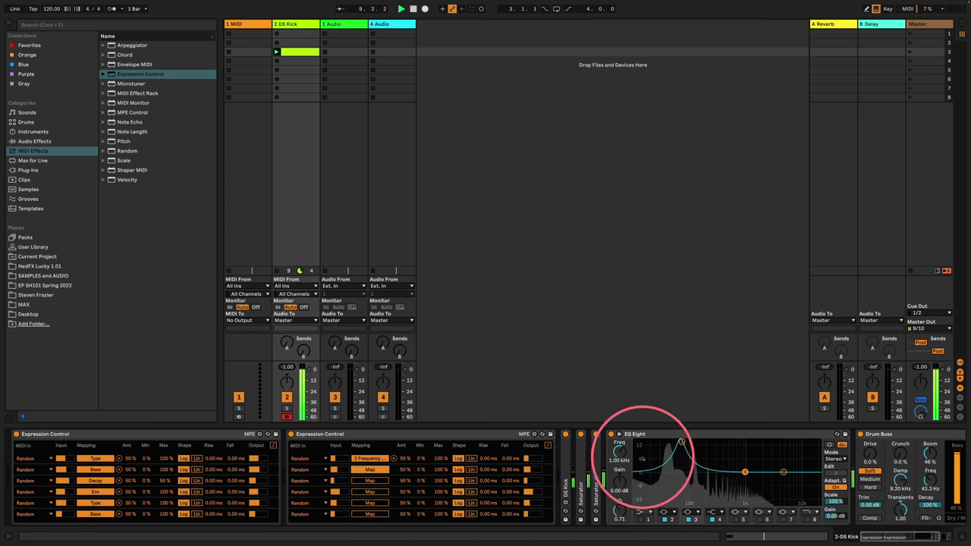
pyautogui.moveTo(620, 481); pyautogui.dragTo(619, 455)
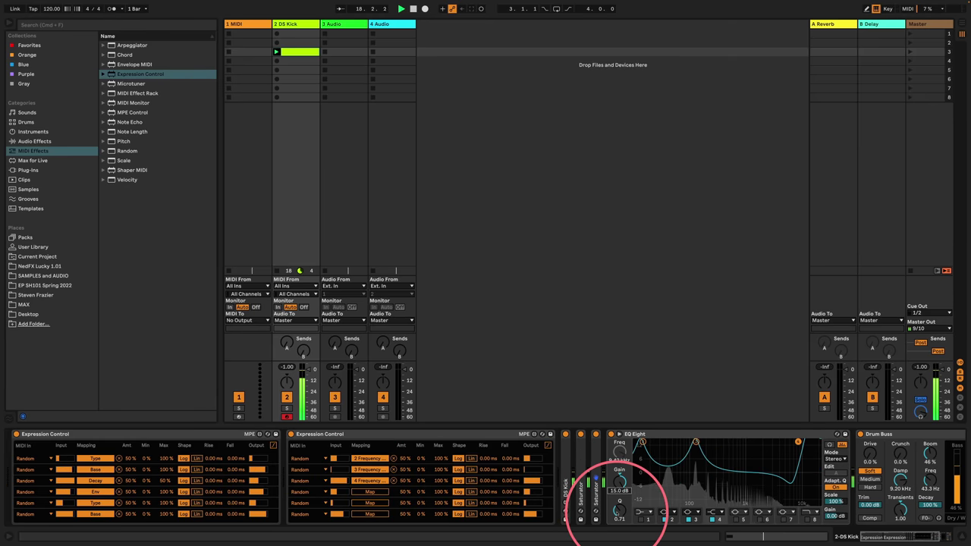
pyautogui.click(713, 513)
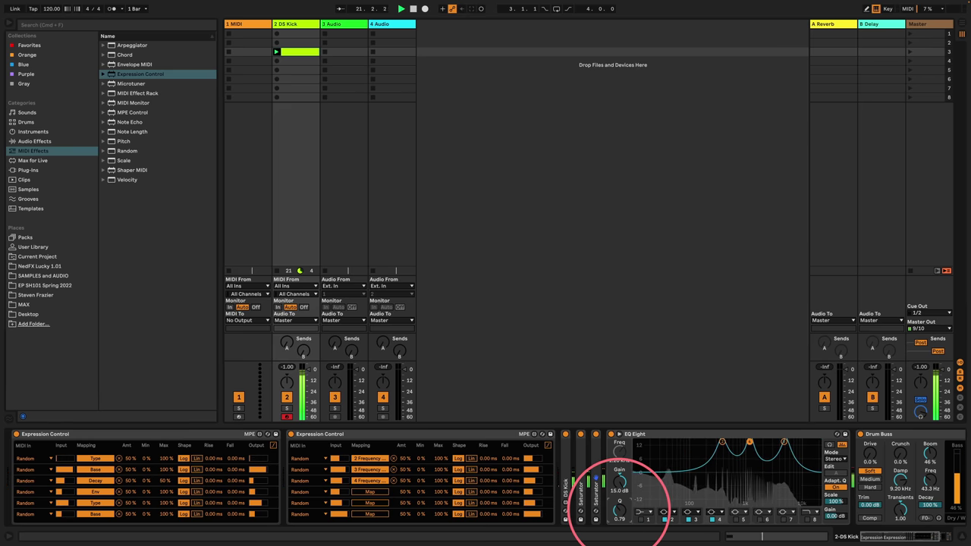
pyautogui.moveTo(619, 507); pyautogui.dragTo(619, 508)
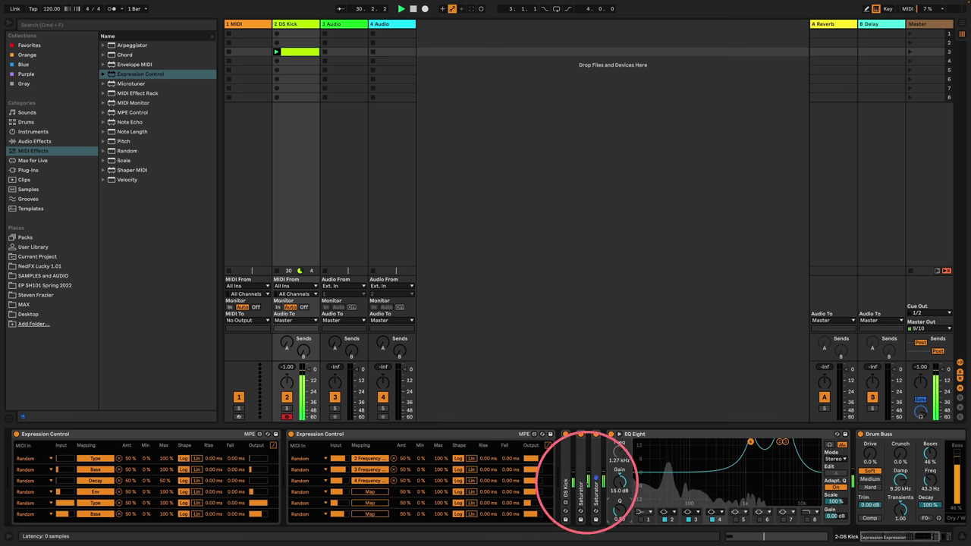
# Expand the second Saturator and set the selected EQ Eight band's Q to 1.50.
pyautogui.hscroll(5, 583, 486)
pyautogui.hscroll(1, 580, 476)
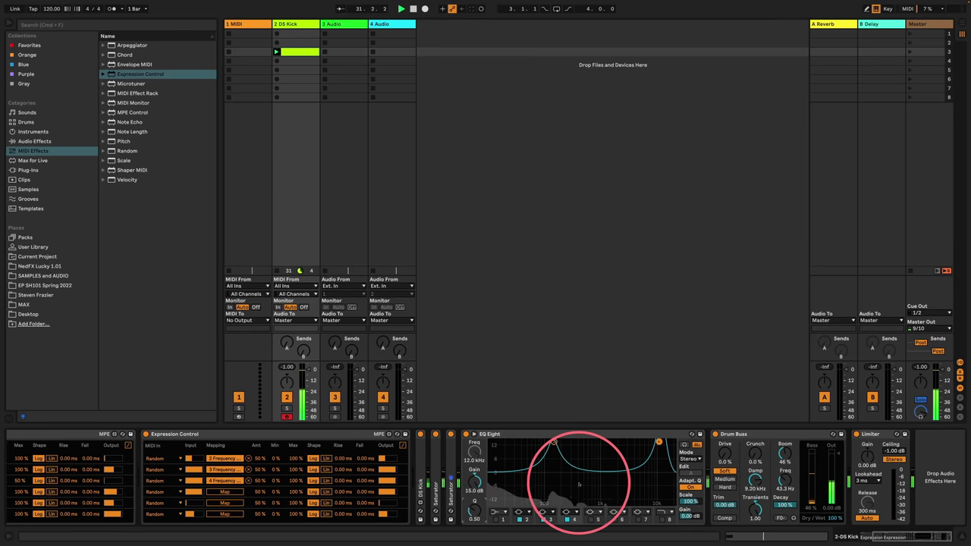
pyautogui.doubleClick(452, 466)
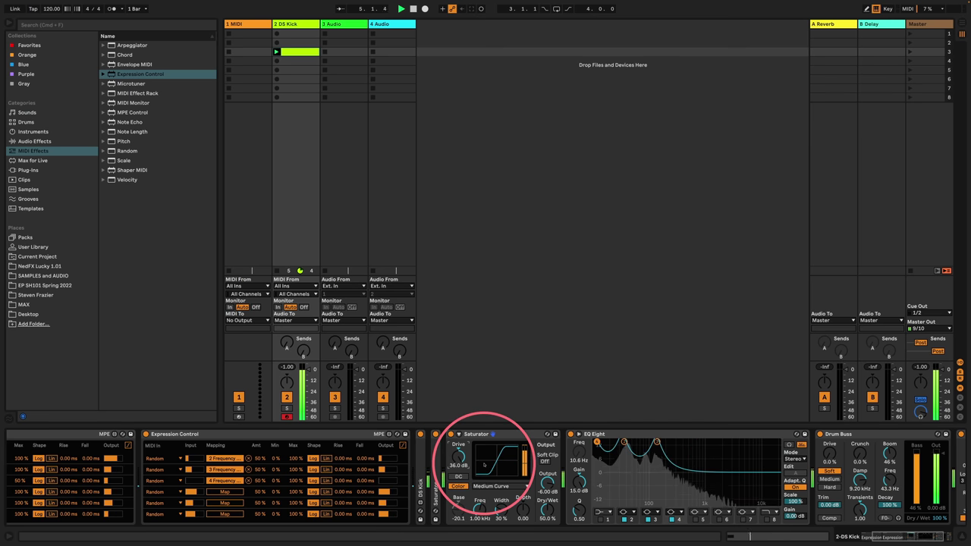
pyautogui.hscroll(5, 484, 464)
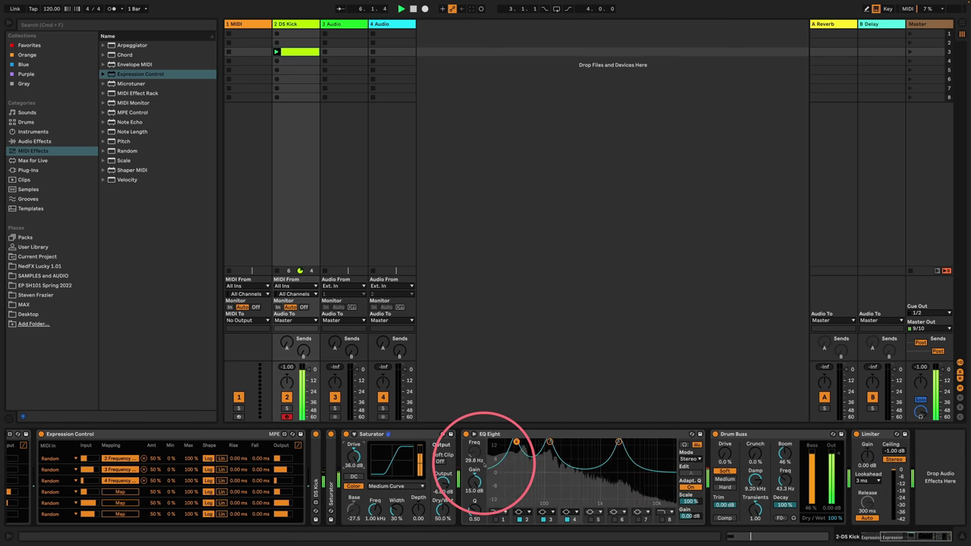
pyautogui.hscroll(-2, 485, 462)
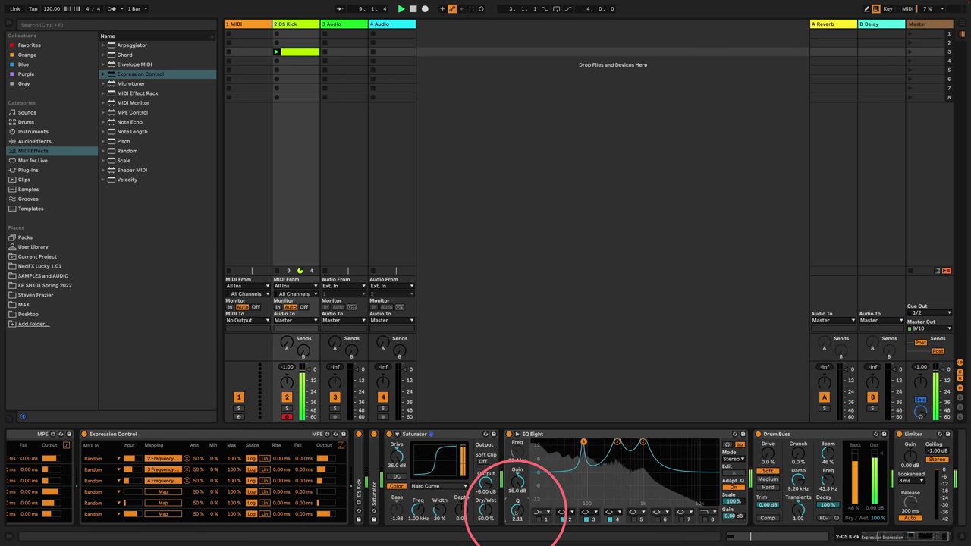
pyautogui.write('1')
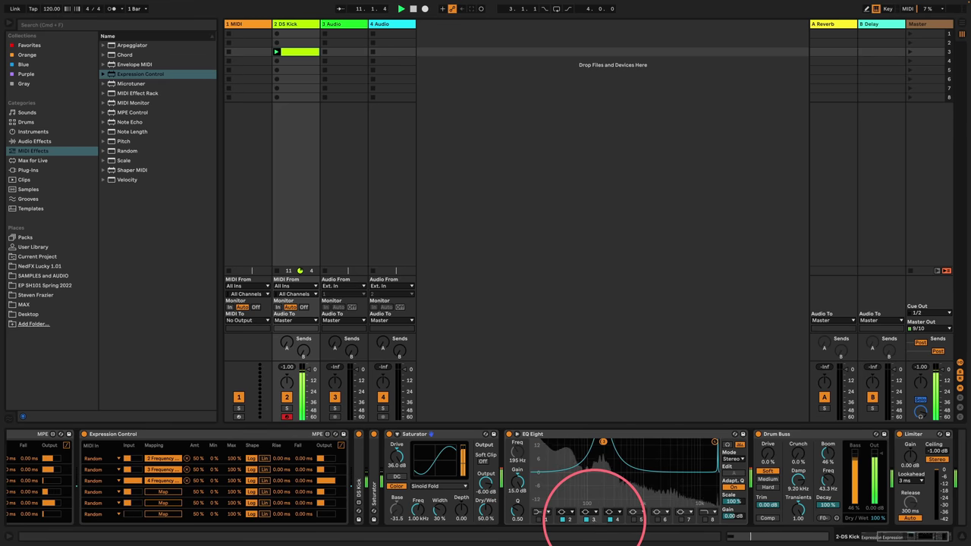
pyautogui.write('.5')
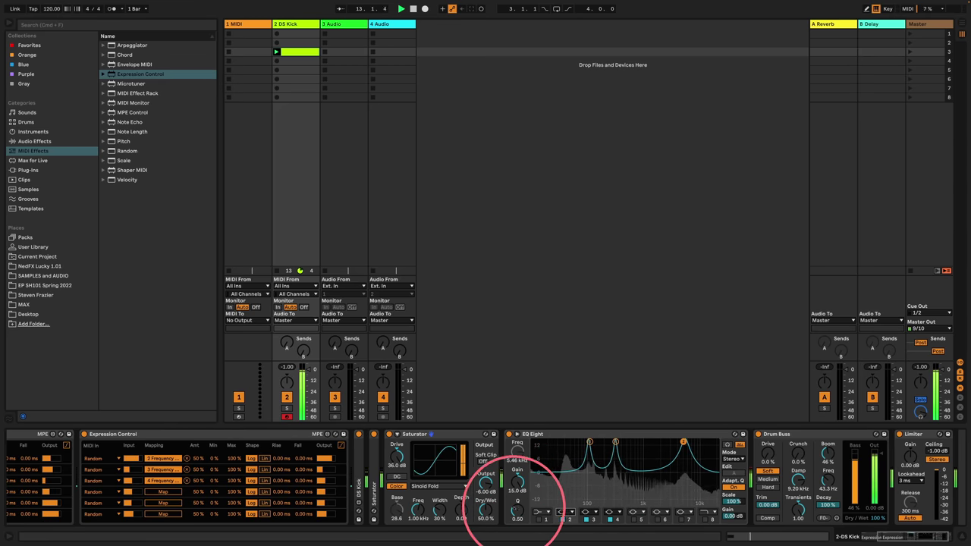
pyautogui.press('Return')
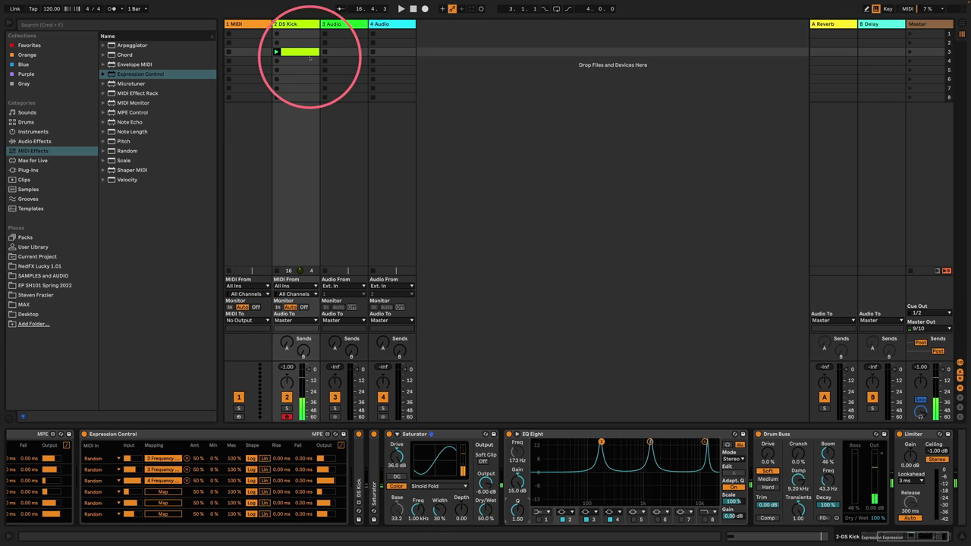
# Delete the empty MIDI track and the unused third audio track.
pyautogui.click(251, 24)
pyautogui.press('Delete')
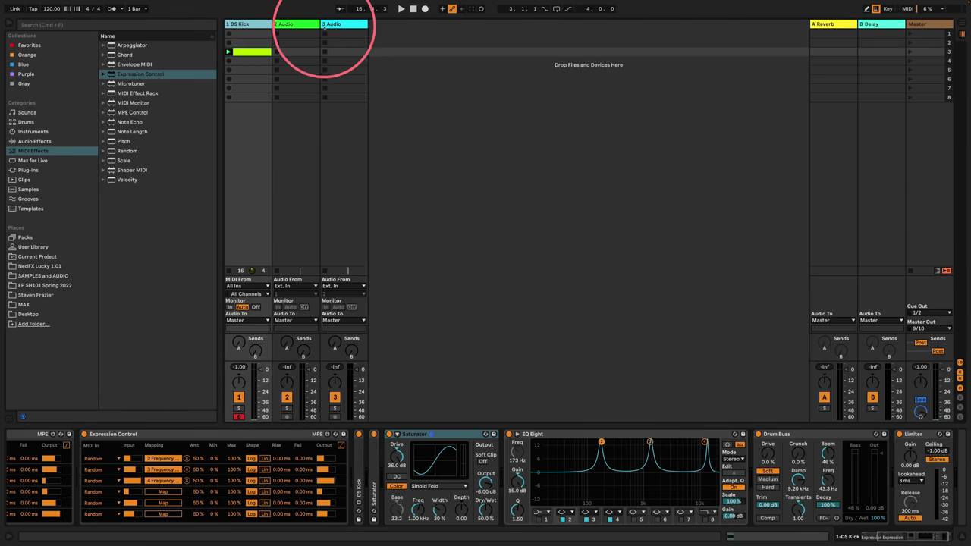
pyautogui.click(324, 23)
pyautogui.press('Delete')
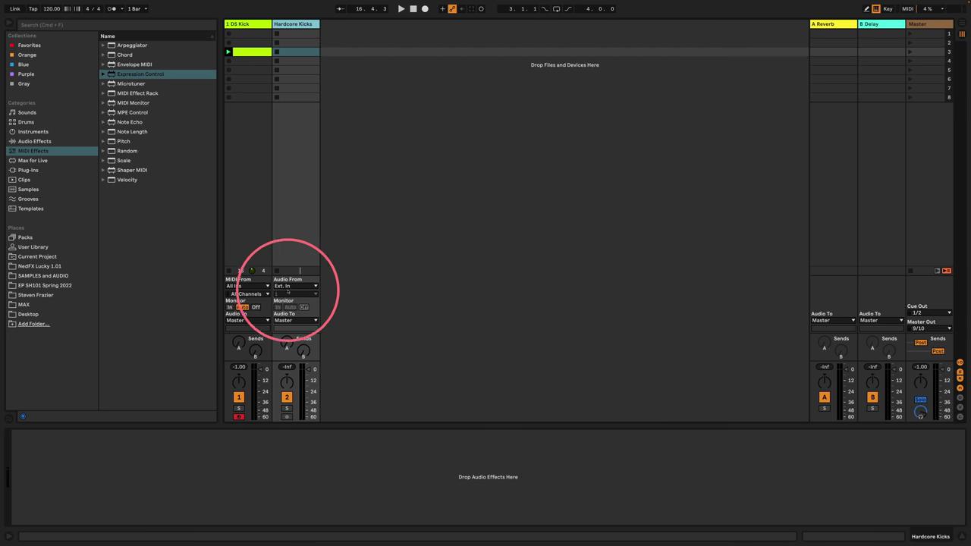
# Set the Hardcore Kicks input to Resampling and bring up the DS Kick effect chain.
pyautogui.click(307, 287)
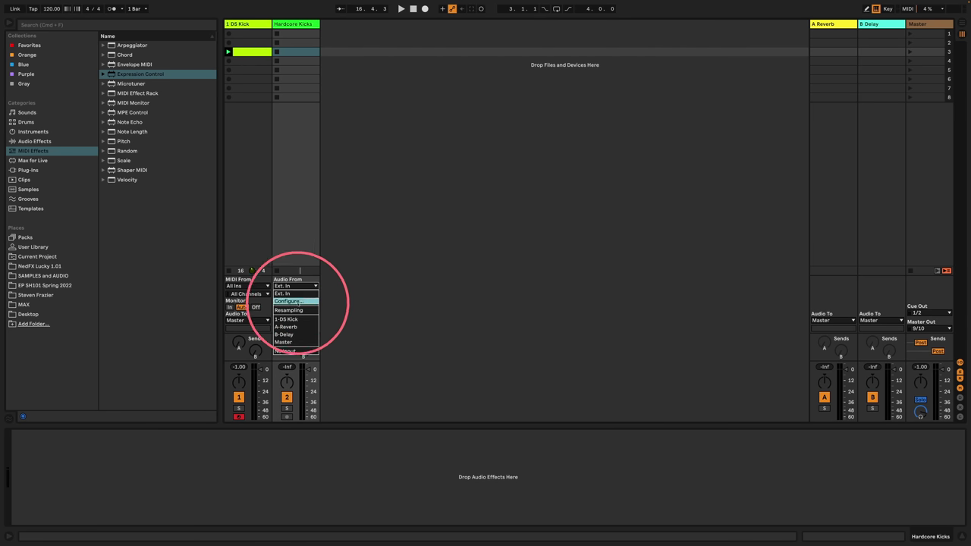
pyautogui.click(299, 310)
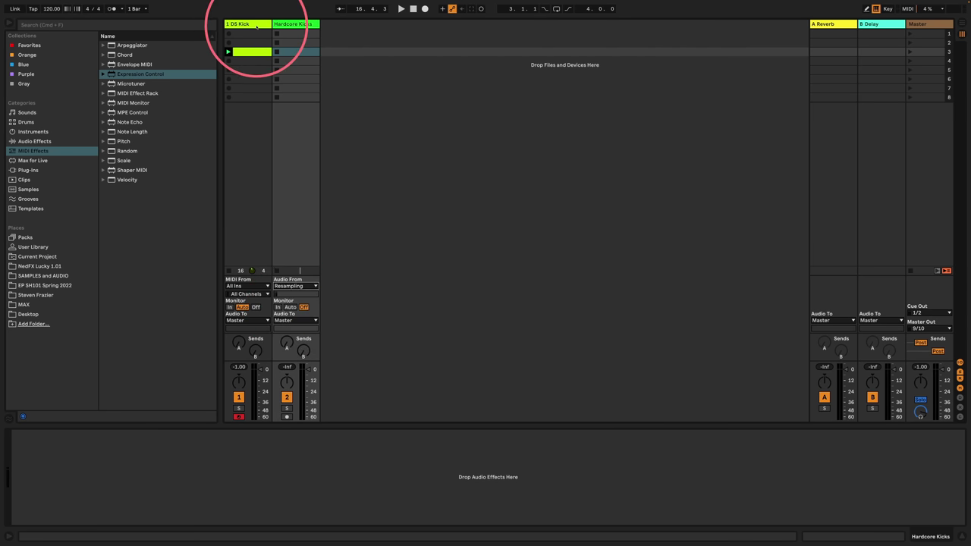
pyautogui.click(256, 24)
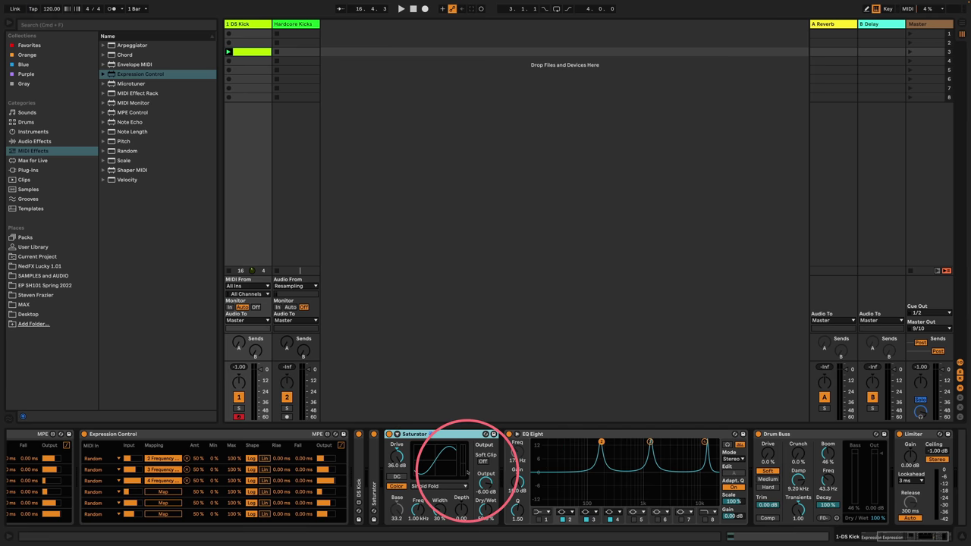
# Add a Reverb from Audio Effects to the DS Kick chain right after EQ Eight.
pyautogui.hscroll(2, 455, 463)
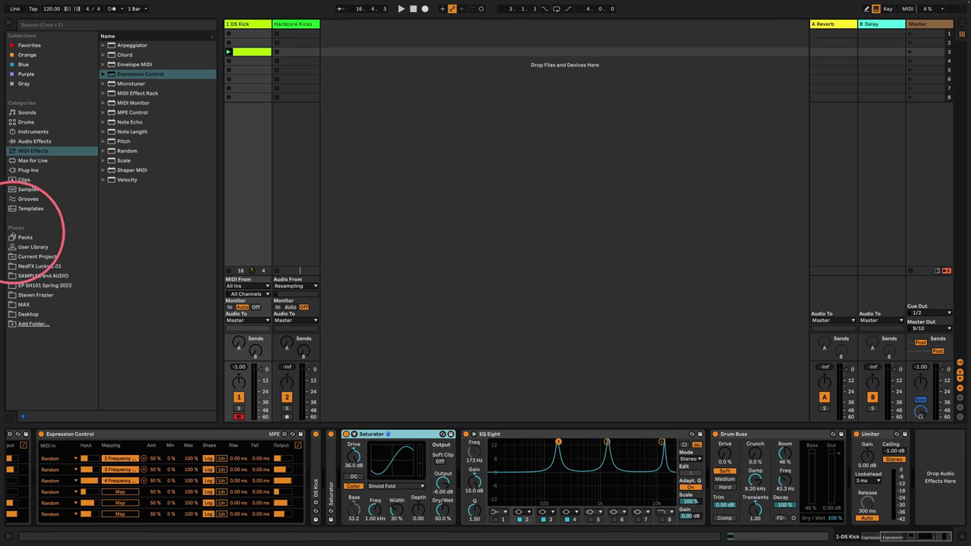
pyautogui.click(35, 141)
pyautogui.scroll(-1, 144, 270)
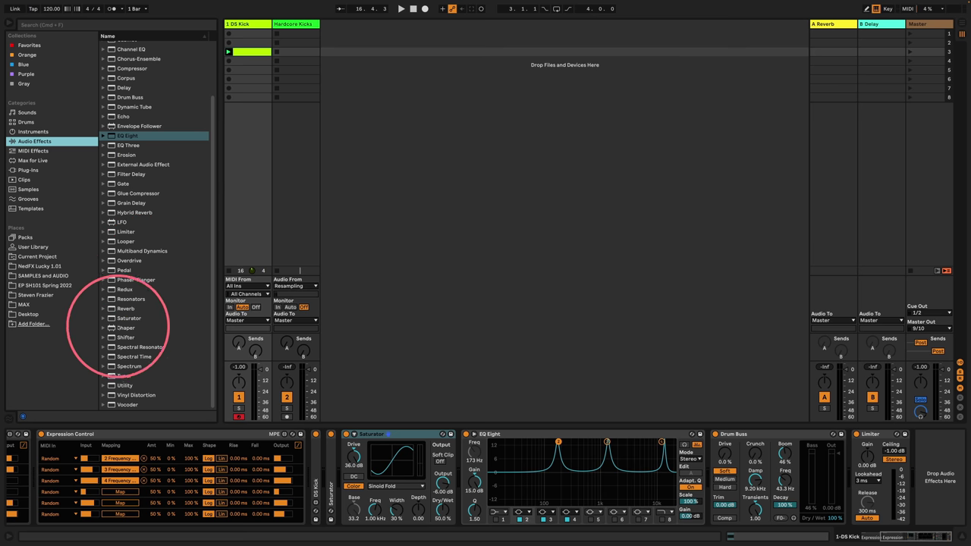
pyautogui.moveTo(126, 308); pyautogui.dragTo(704, 458)
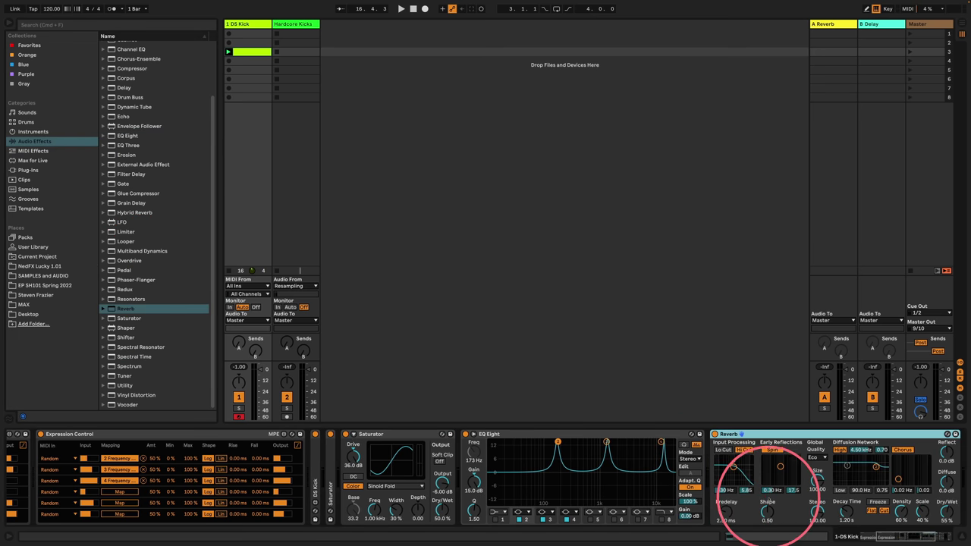
# Set the Reverb Dry/Wet to 15% and Size to 0.22, then start playback.
pyautogui.hscroll(5, 751, 471)
pyautogui.moveTo(687, 507); pyautogui.dragTo(691, 523)
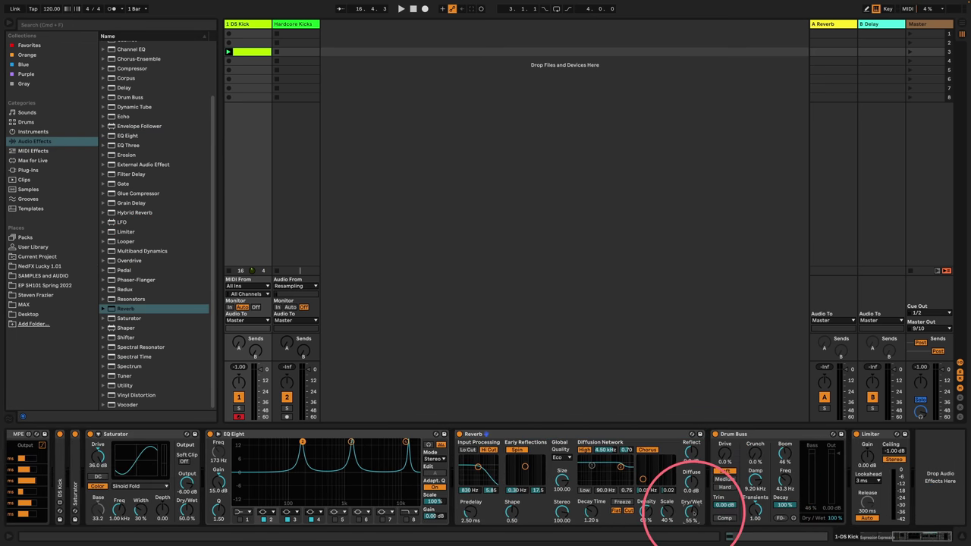
pyautogui.moveTo(560, 476); pyautogui.dragTo(558, 501)
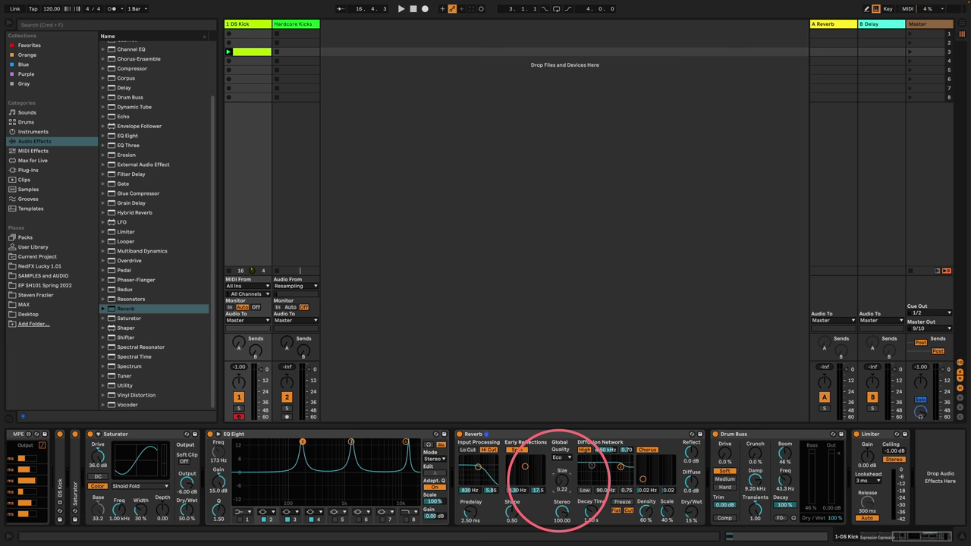
pyautogui.press('space')
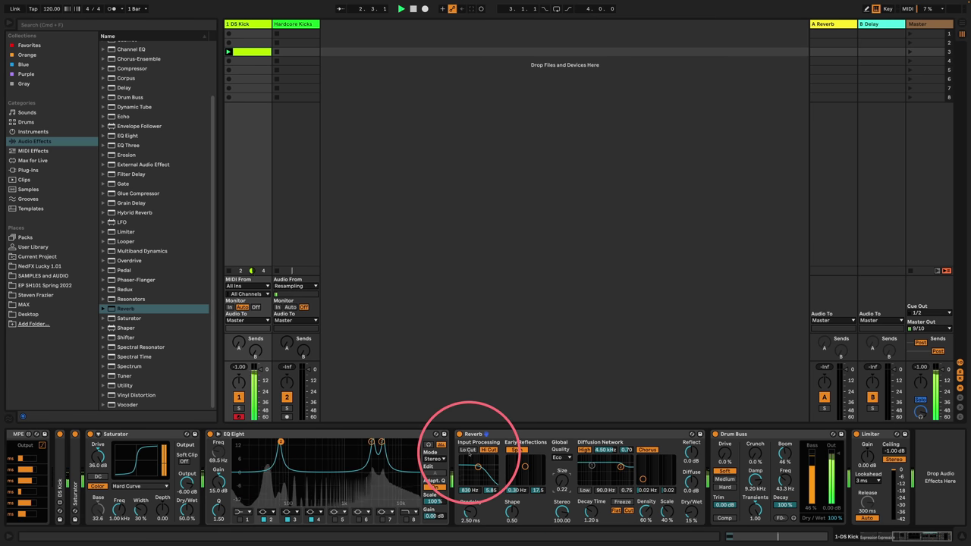
# Enable the Reverb input Lo Cut at 5.65 kHz and lower the diffusion high shelf to 2.91 kHz.
pyautogui.click(467, 450)
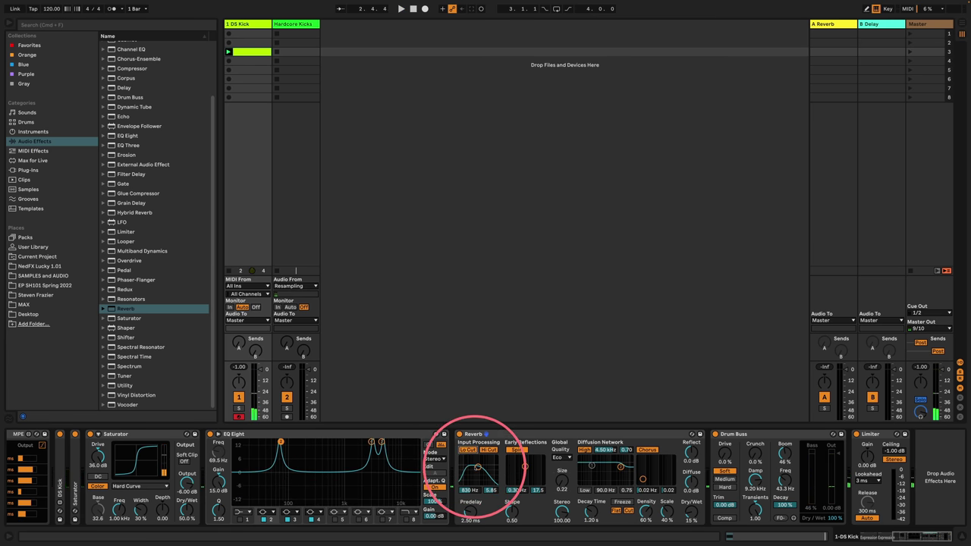
pyautogui.moveTo(478, 468)
pyautogui.mouseDown()
pyautogui.moveTo(496, 459)
pyautogui.moveTo(489, 466)
pyautogui.mouseUp()
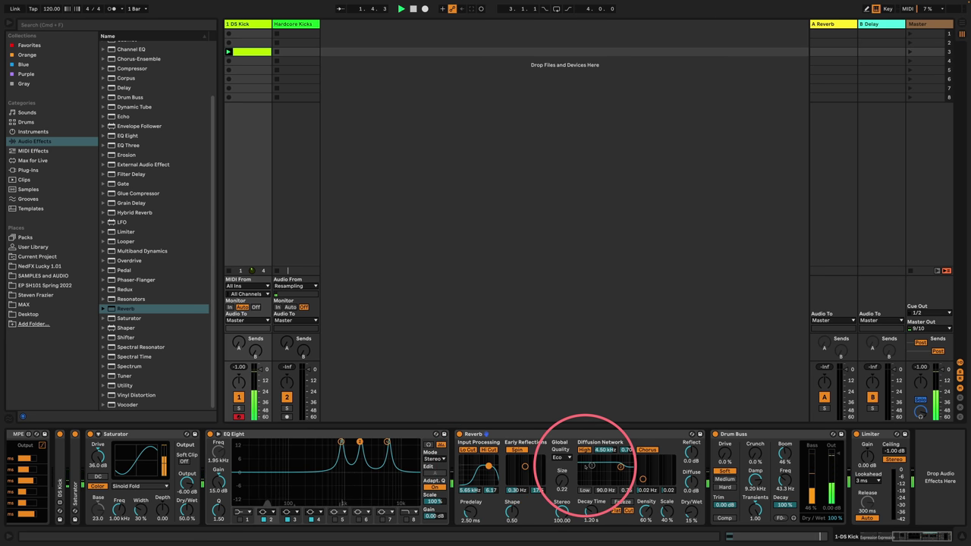
pyautogui.moveTo(585, 464); pyautogui.dragTo(592, 518)
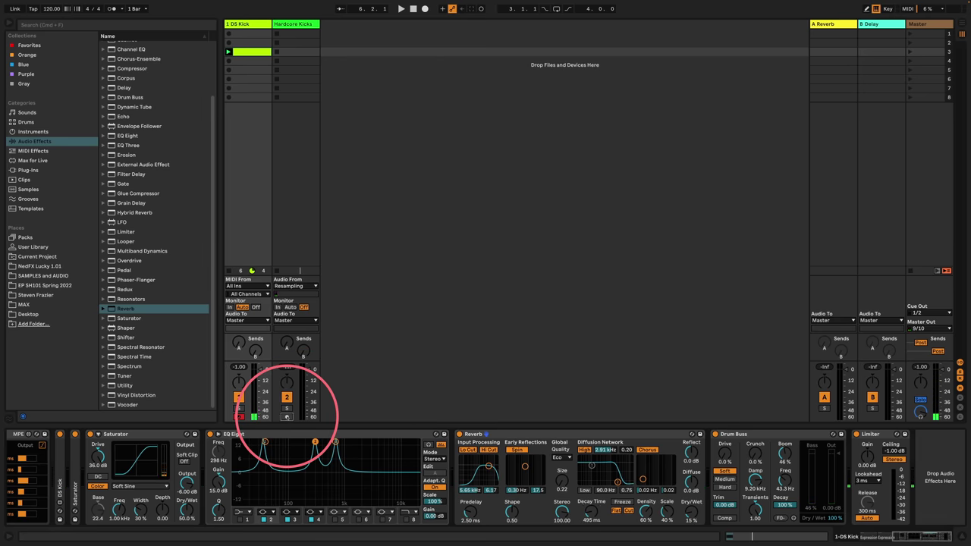
# Arm Hardcore Kicks, record a new clip into its scene 3 slot, and open that clip.
pyautogui.click(287, 416)
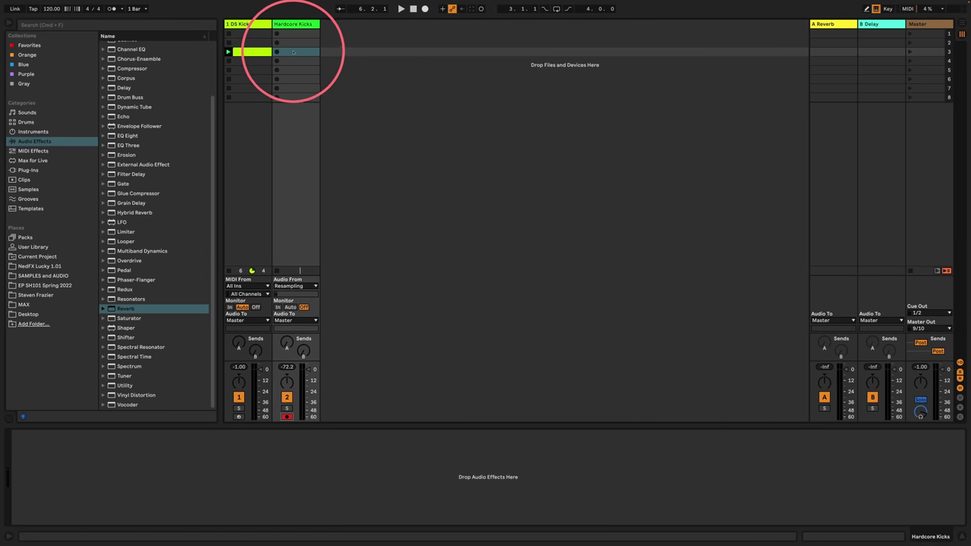
pyautogui.click(295, 52)
pyautogui.press('Return')
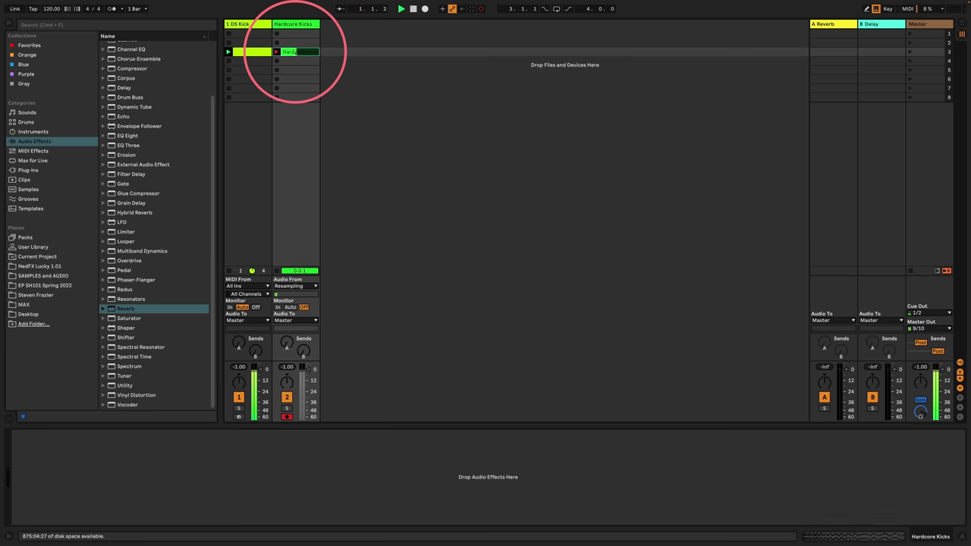
pyautogui.doubleClick(295, 53)
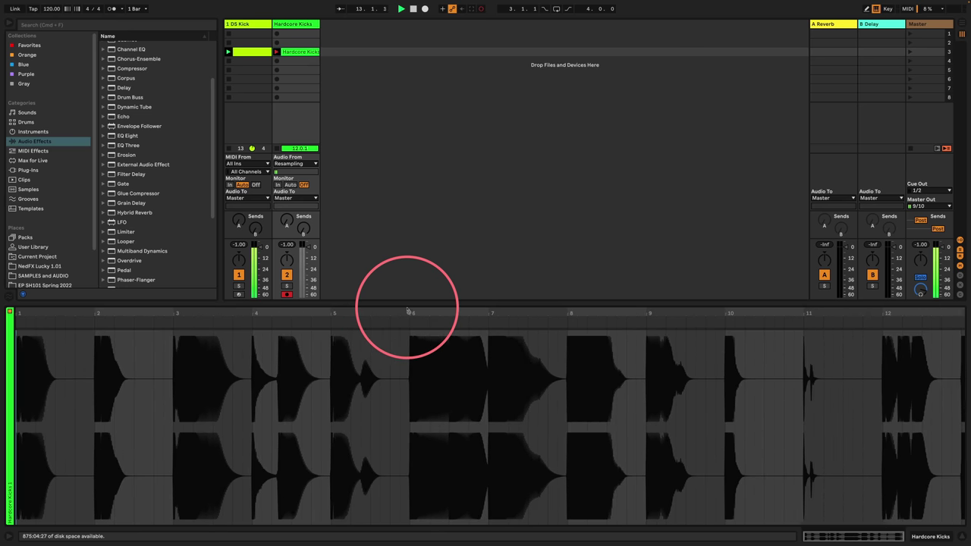
# Zoom out over the Hardcore Kicks recording's waveform, then return to the DS Kick device chain.
pyautogui.moveTo(408, 311); pyautogui.dragTo(772, 384)
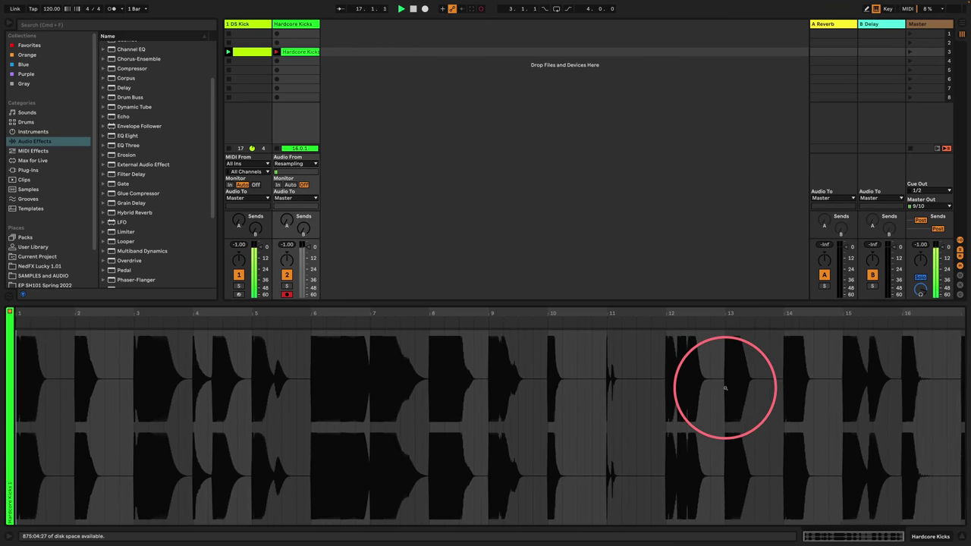
pyautogui.moveTo(726, 388); pyautogui.dragTo(254, 24)
pyautogui.doubleClick(254, 23)
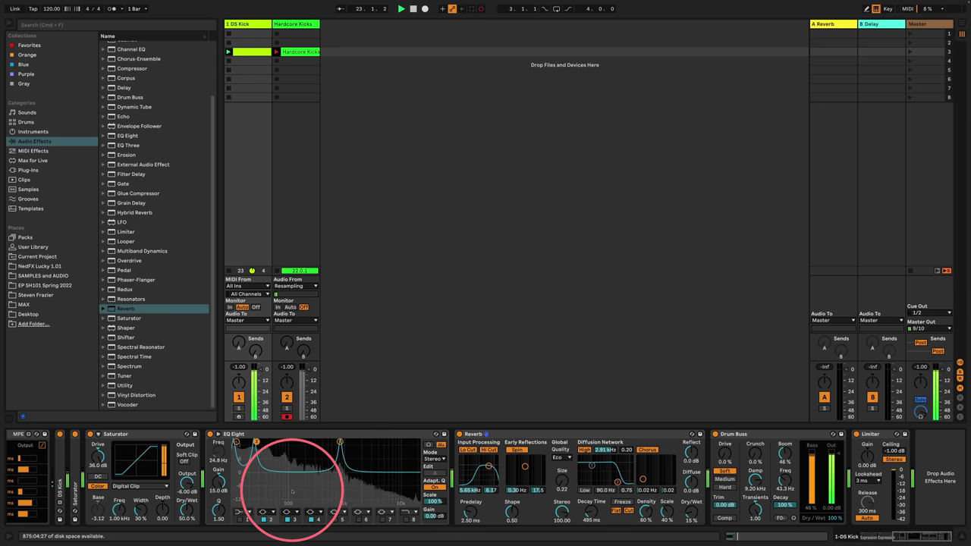
# Duplicate the DS Kick chain's Saturator with Ctrl+D, giving two Saturators before EQ Eight.
pyautogui.hscroll(-4, 288, 455)
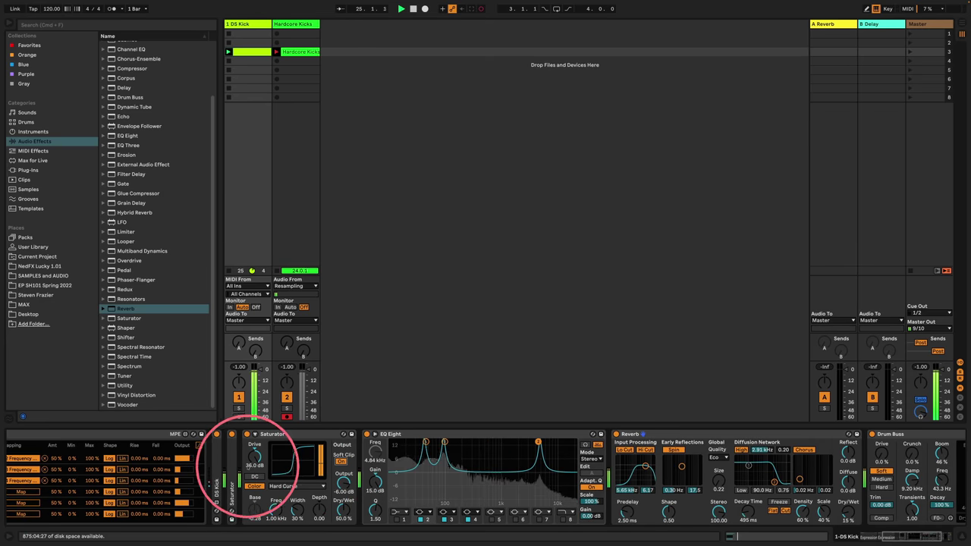
pyautogui.click(241, 462)
pyautogui.hotkey('ctrl', 'd')
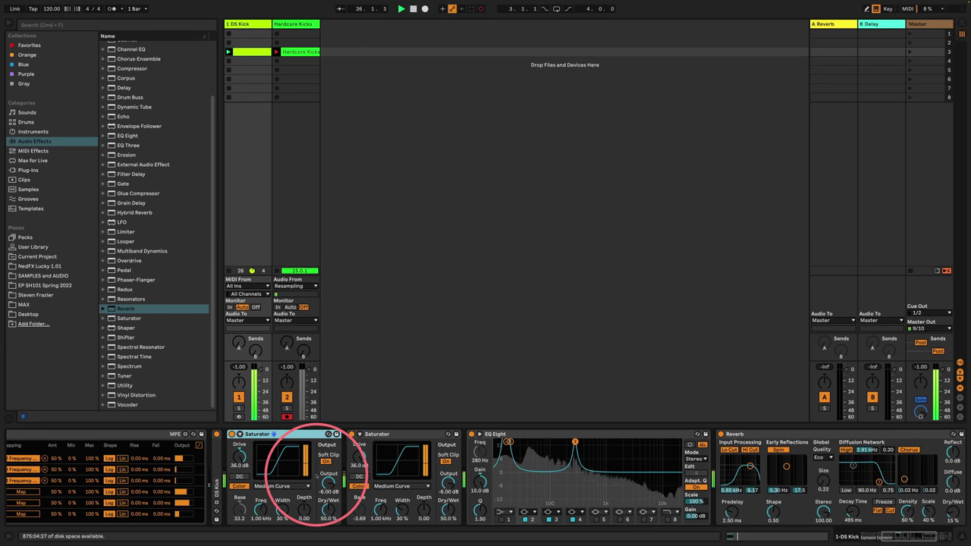
pyautogui.hscroll(-4, 296, 466)
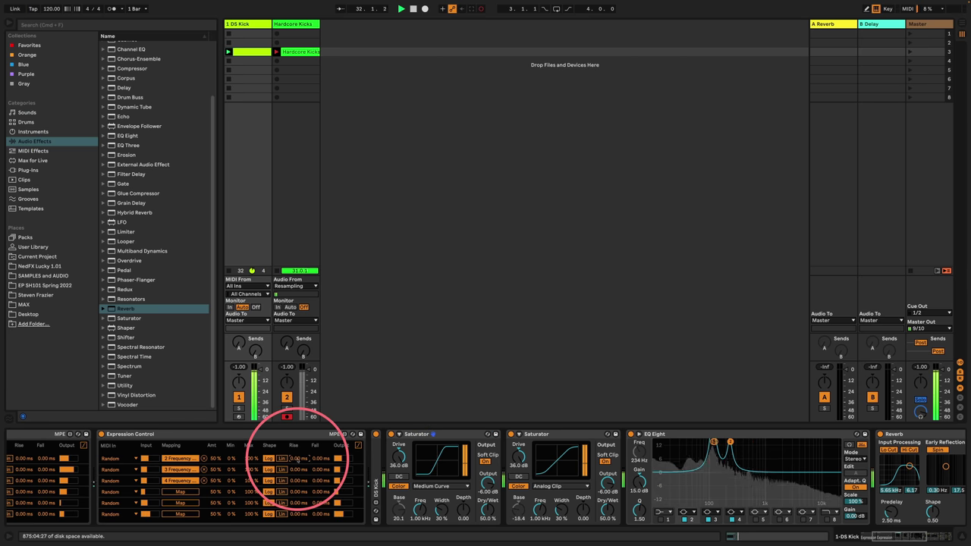
# Set the first Frequency mapping's rise time to 25 ms.
pyautogui.moveTo(298, 460); pyautogui.dragTo(299, 458)
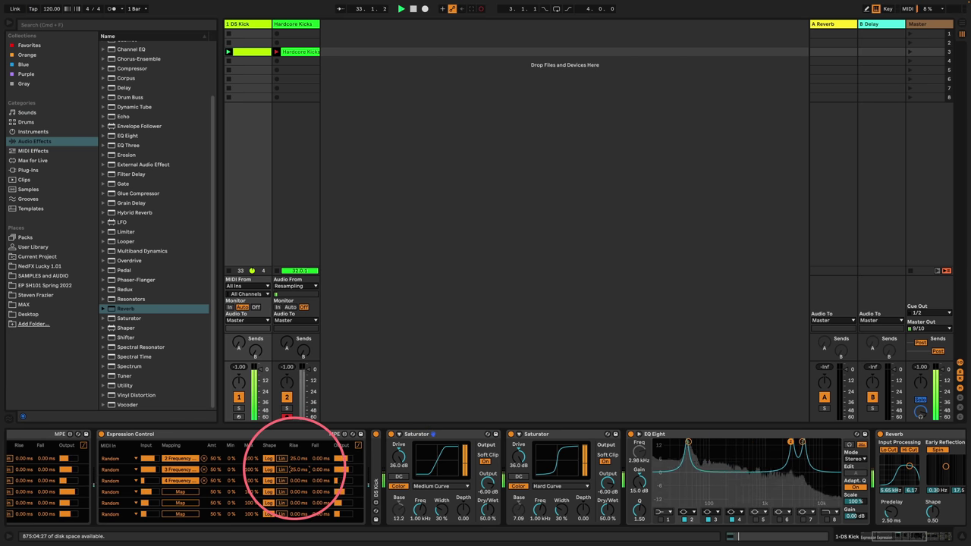
pyautogui.press('Return')
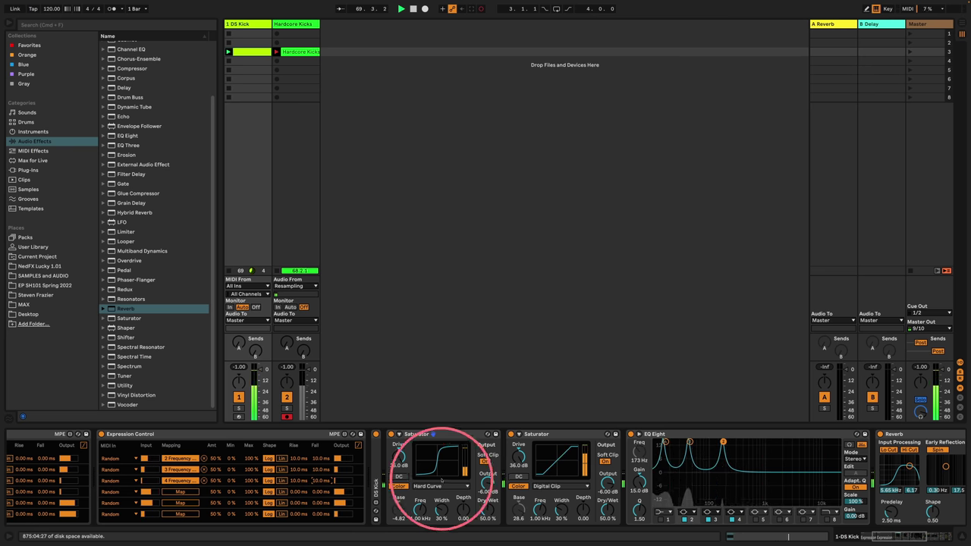
pyautogui.hscroll(6, 442, 479)
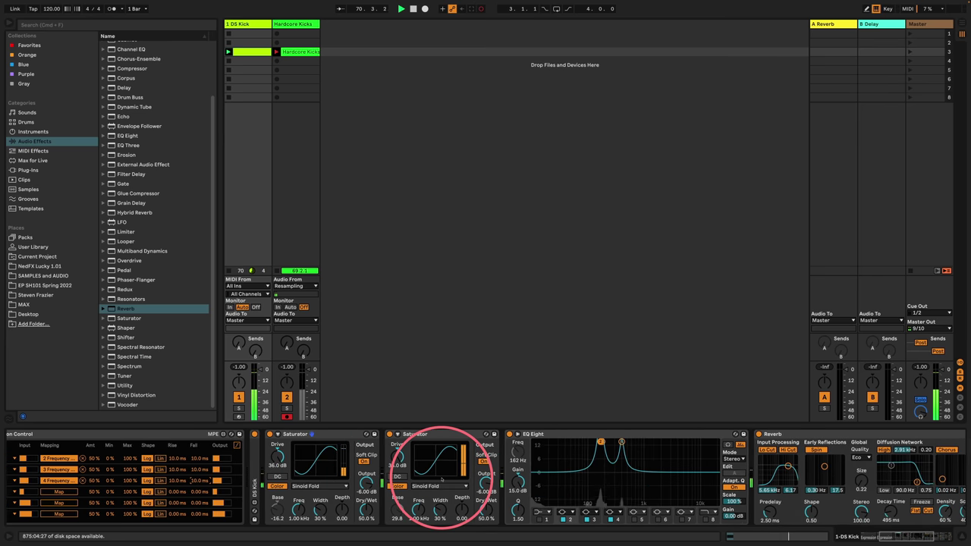
pyautogui.hscroll(4, 442, 479)
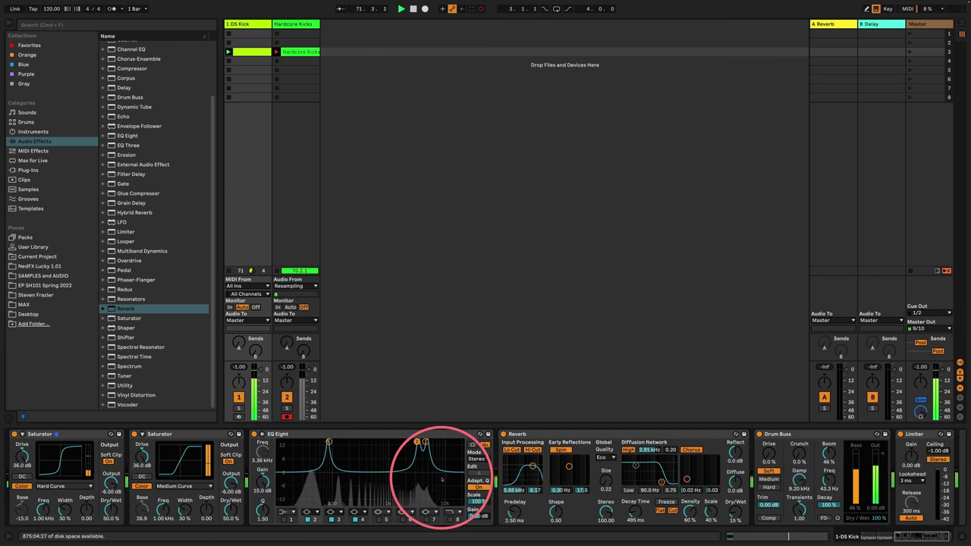
pyautogui.hscroll(-5, 442, 479)
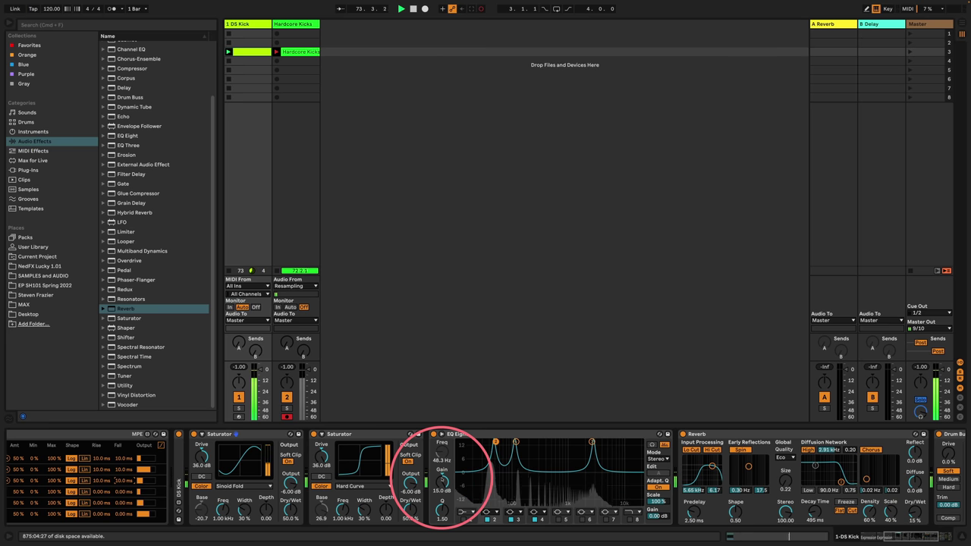
pyautogui.hscroll(-6, 443, 478)
pyautogui.hscroll(-1, 441, 479)
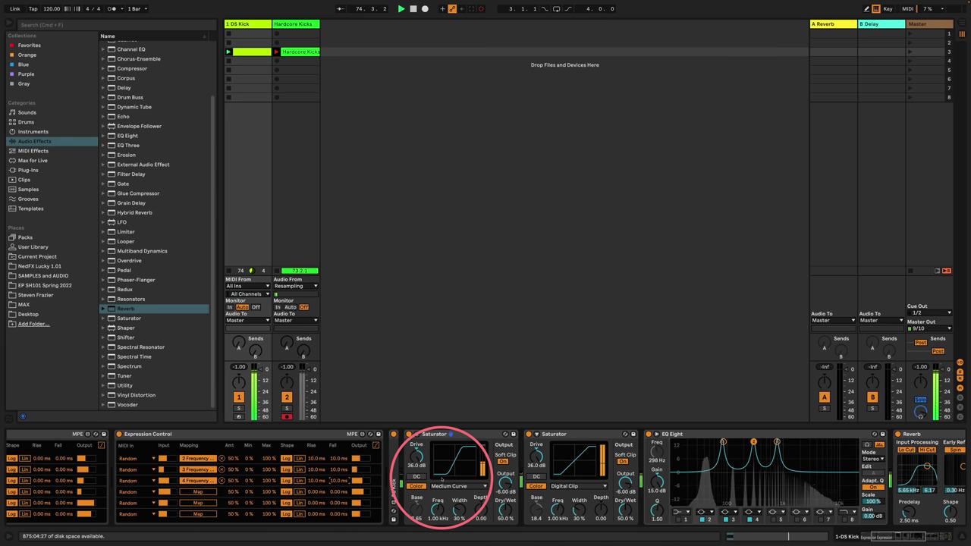
pyautogui.hscroll(-2, 442, 479)
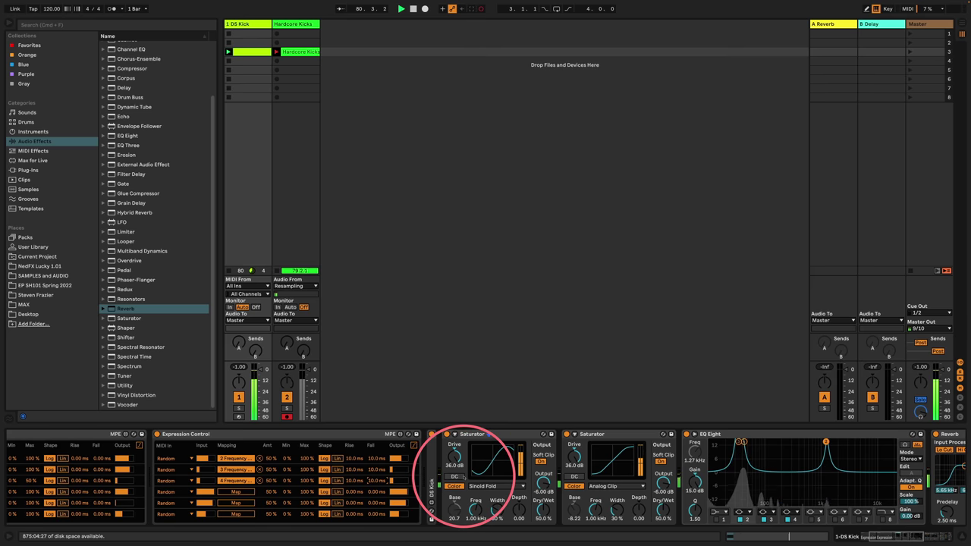
pyautogui.doubleClick(251, 51)
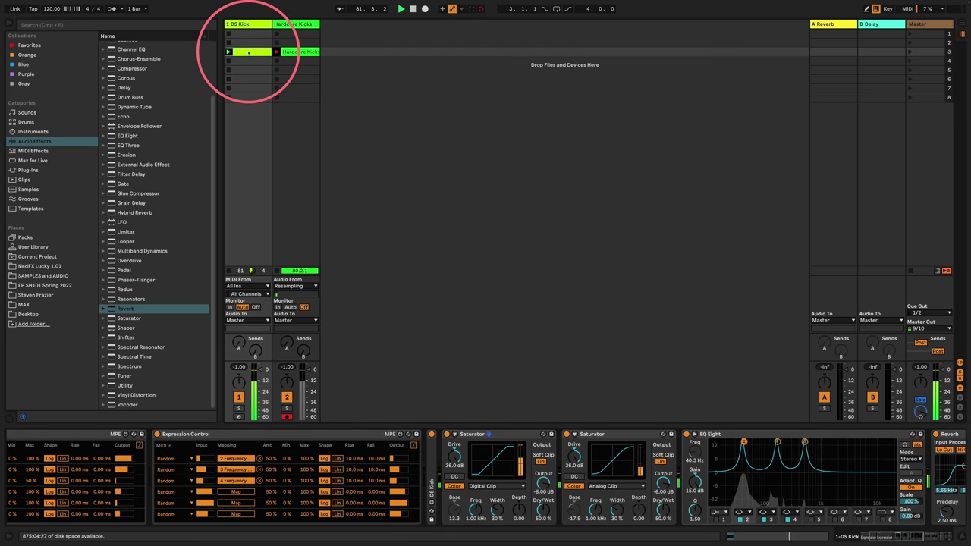
pyautogui.click(300, 51)
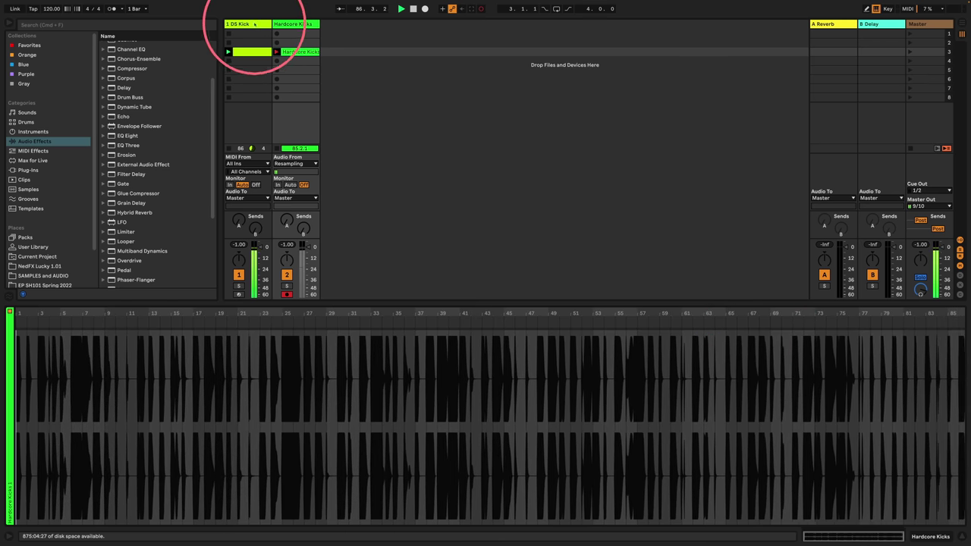
pyautogui.click(254, 24)
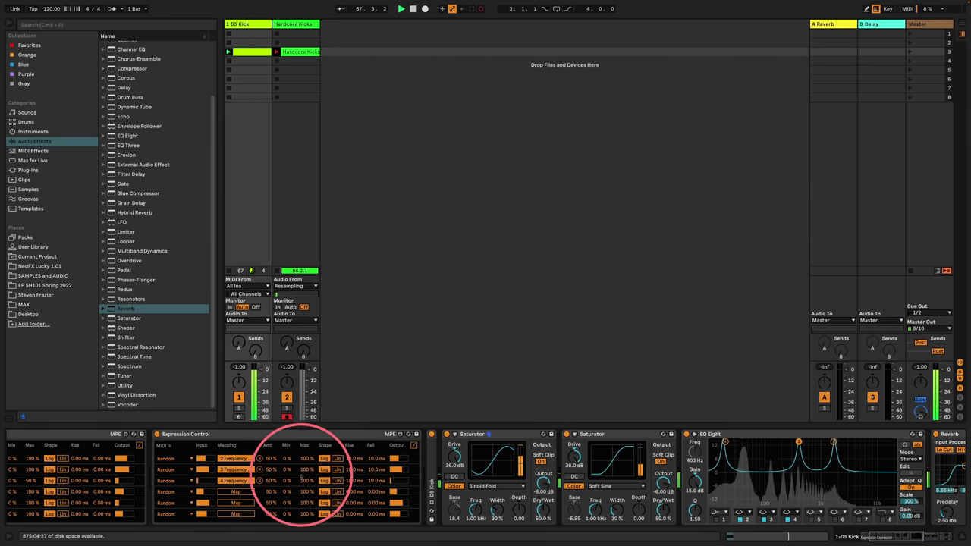
# Expand the DS Kick device and lower the random Decay modulation's maximum to 75%.
pyautogui.doubleClick(434, 455)
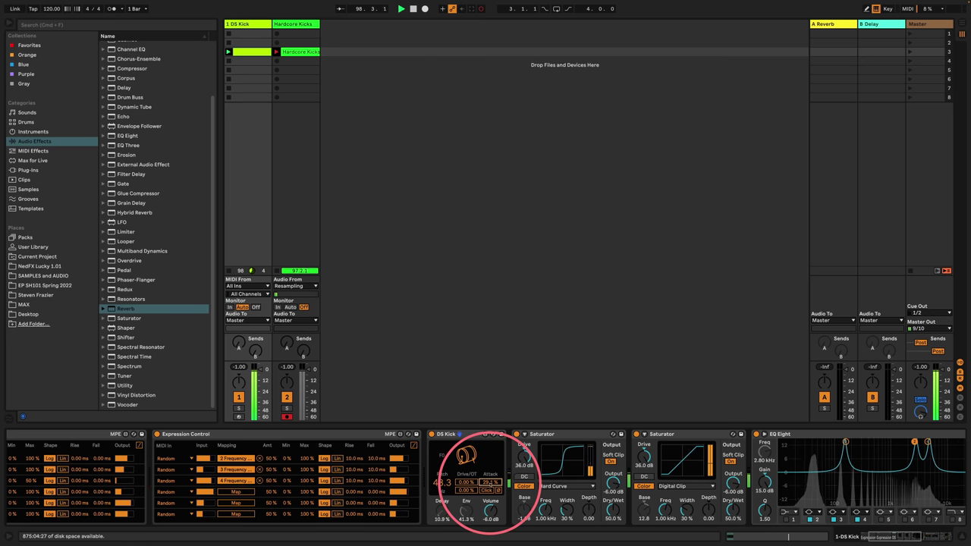
pyautogui.hscroll(-3, 486, 478)
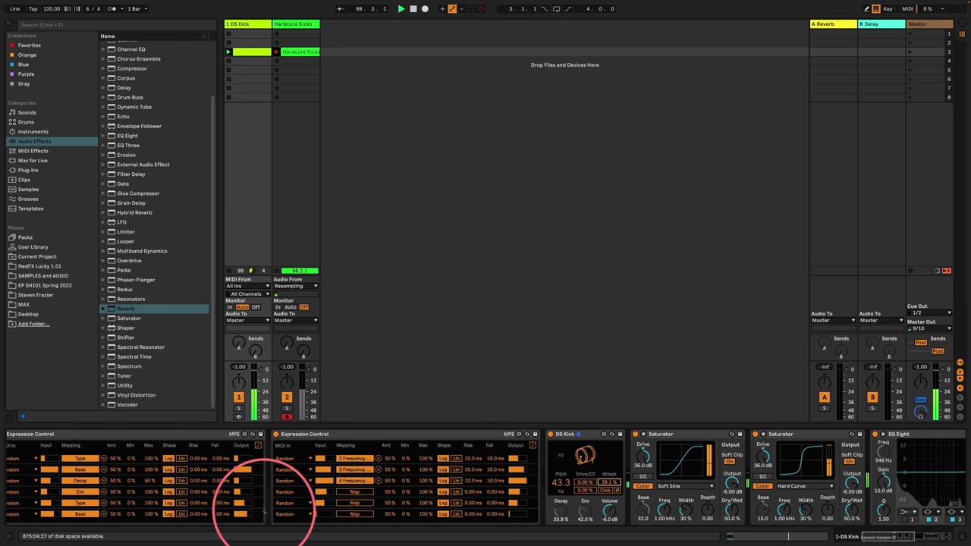
pyautogui.moveTo(165, 478); pyautogui.dragTo(165, 497)
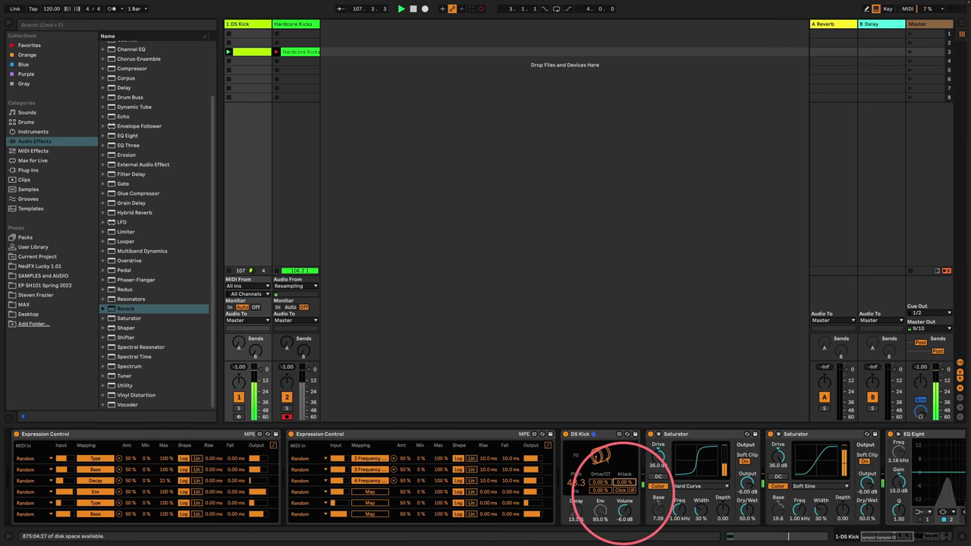
pyautogui.hscroll(3, 484, 472)
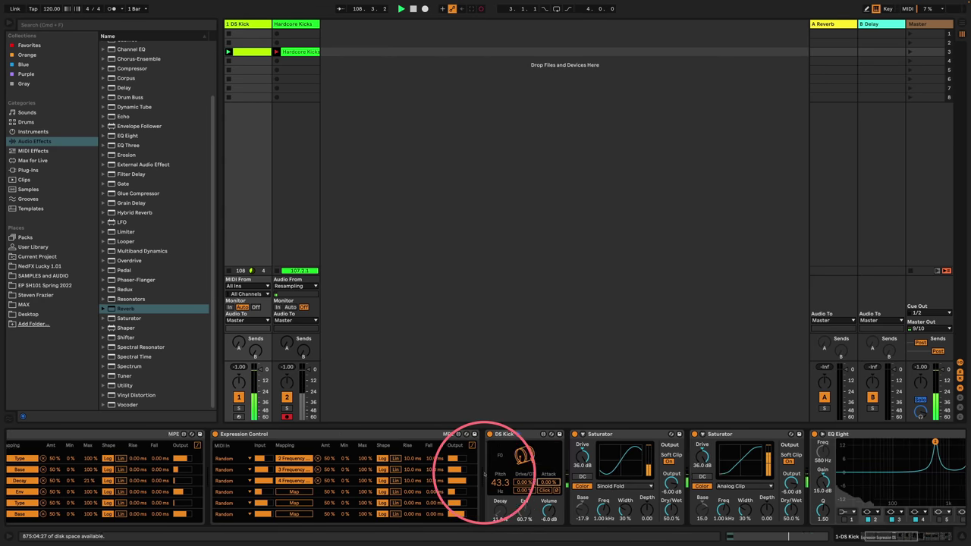
pyautogui.hscroll(10, 478, 471)
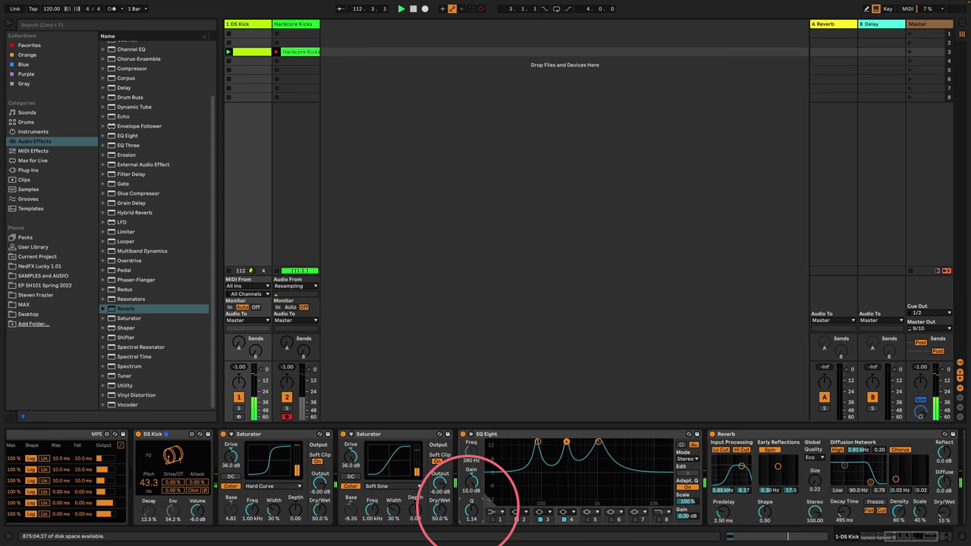
pyautogui.hscroll(-5, 292, 505)
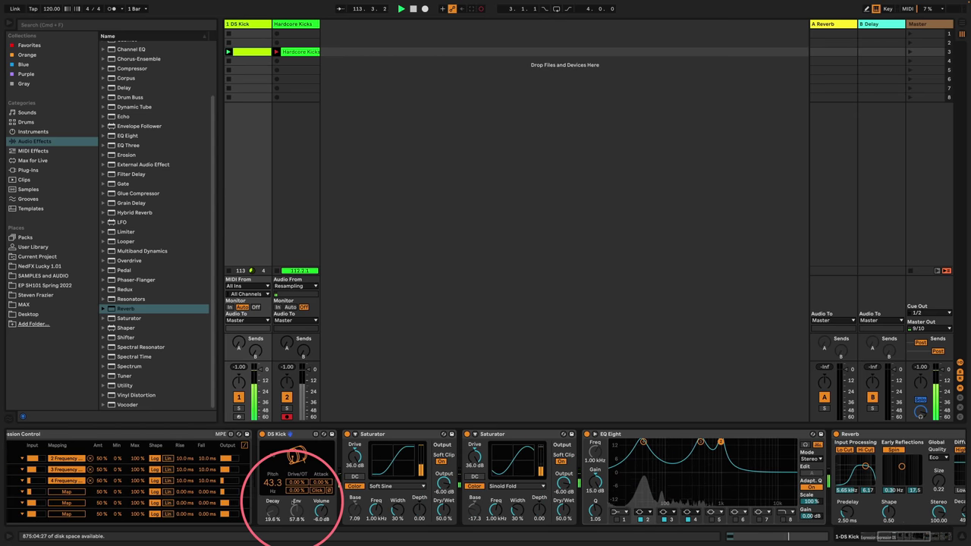
pyautogui.hscroll(-4, 292, 504)
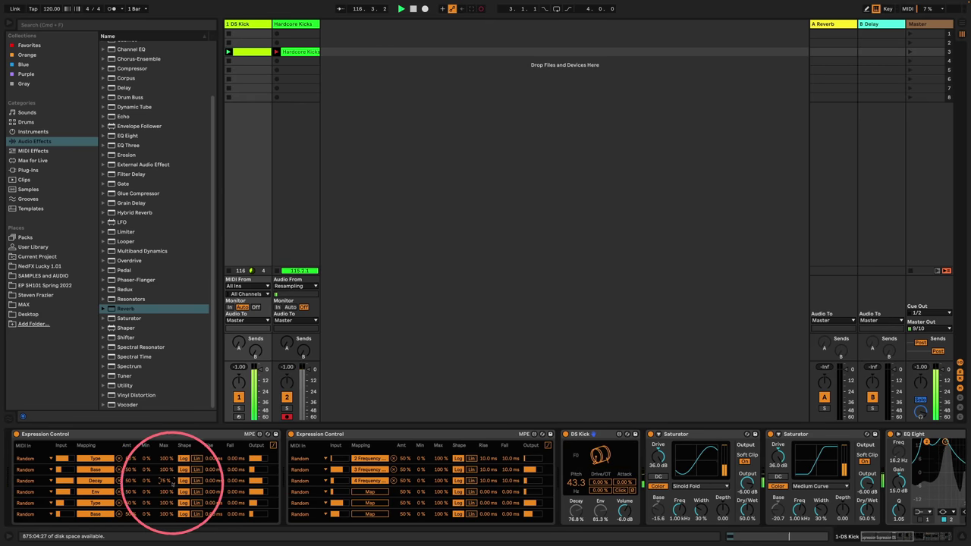
# Open the 128-bar Hardcore Kicks 1 clip to show its clip settings.
pyautogui.click(297, 51)
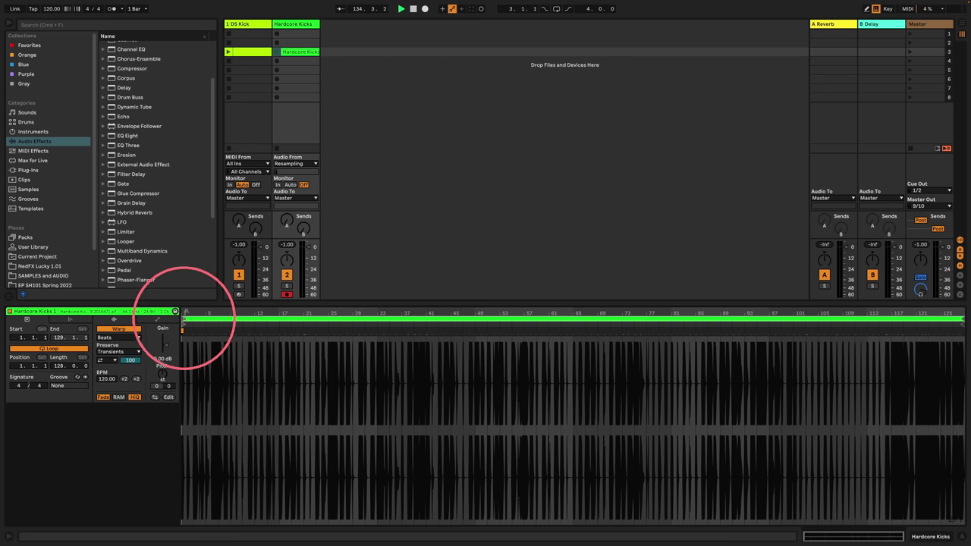
# Slice the Hardcore Kicks clip to a new MIDI track, one slice per bar (128 slices).
pyautogui.rightClick(300, 51)
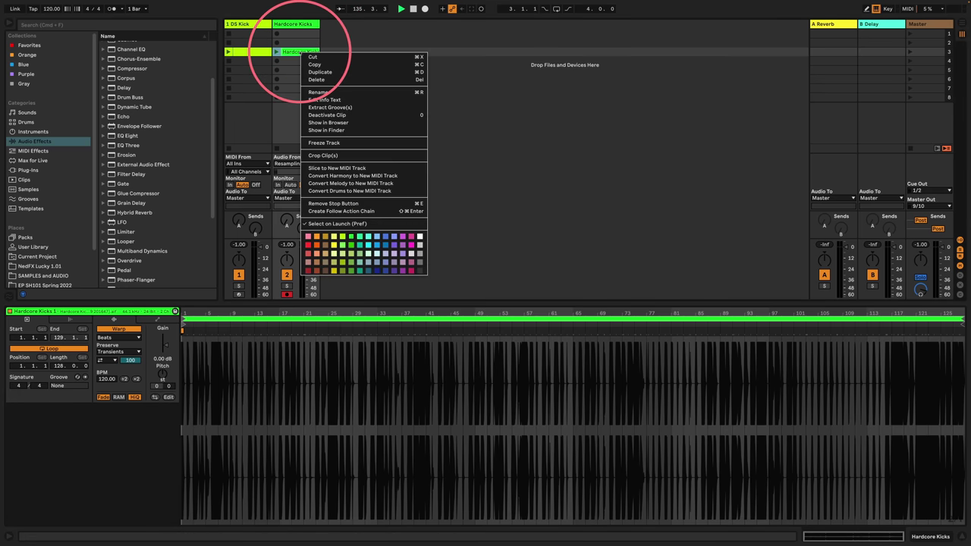
pyautogui.click(326, 168)
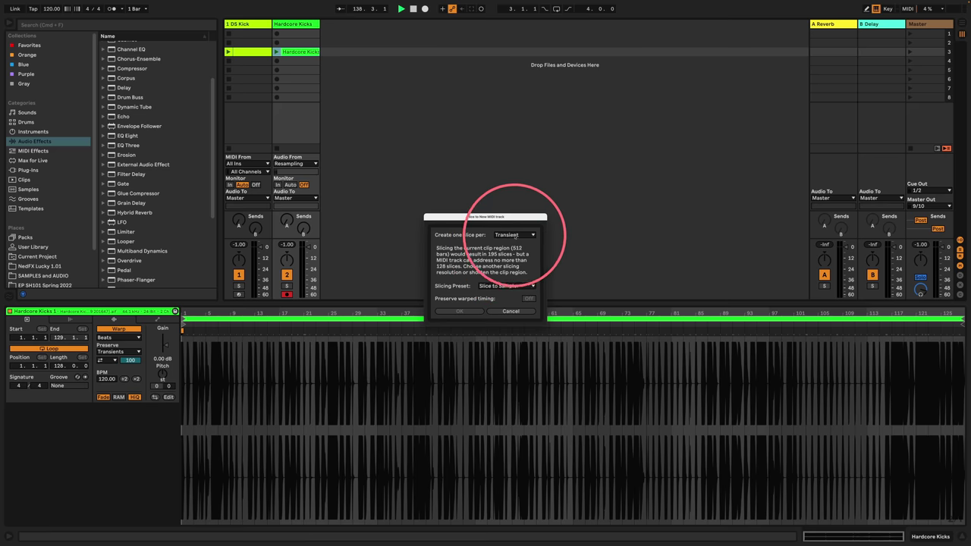
pyautogui.click(516, 235)
pyautogui.click(501, 257)
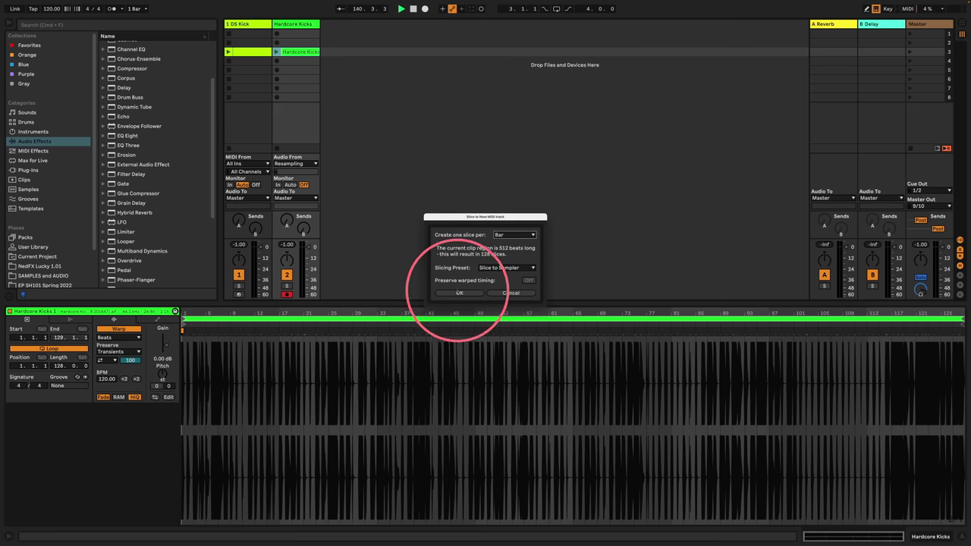
pyautogui.click(459, 293)
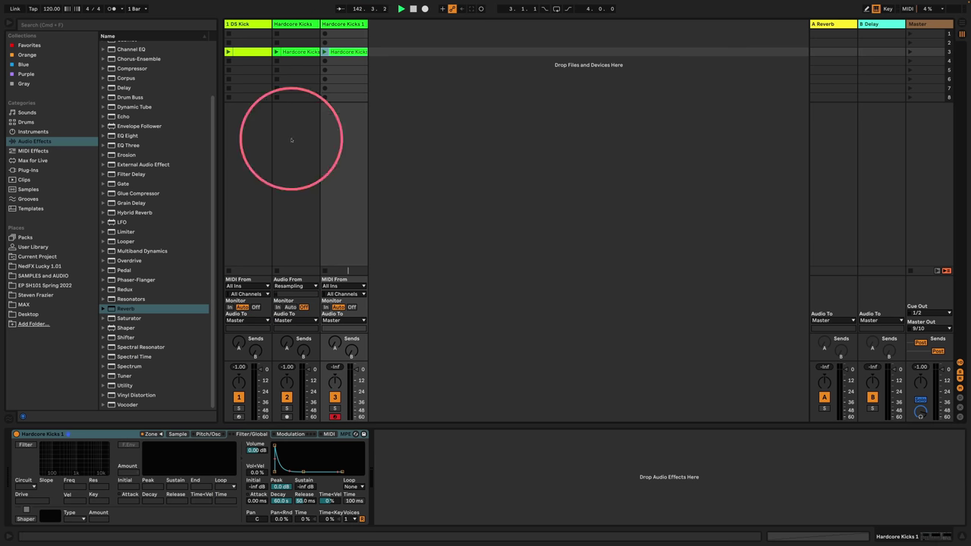
# Open the Hardcore Kicks 1 note editor, enlarge it to show every slice, then shrink it back.
pyautogui.moveTo(162, 416); pyautogui.dragTo(542, 23)
pyautogui.click(258, 43)
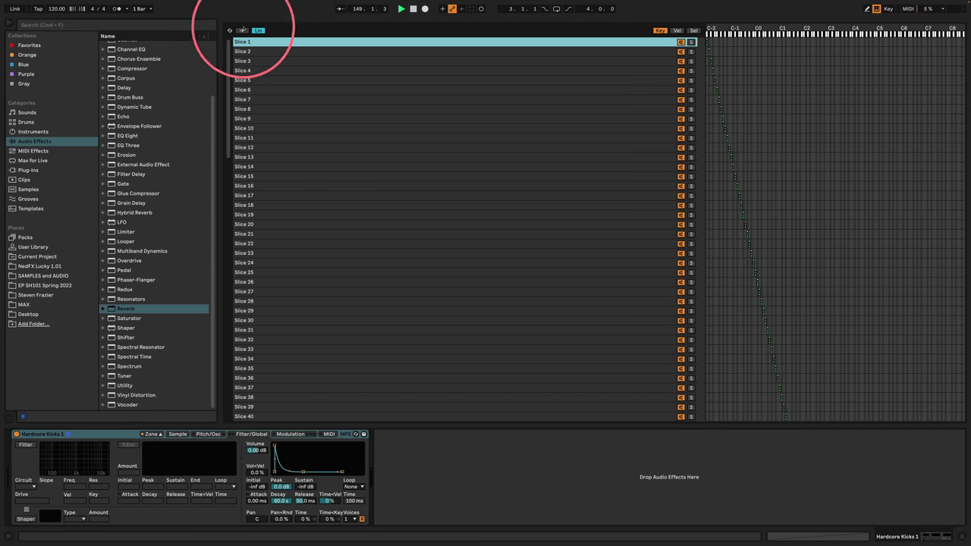
pyautogui.moveTo(271, 33); pyautogui.dragTo(273, 371)
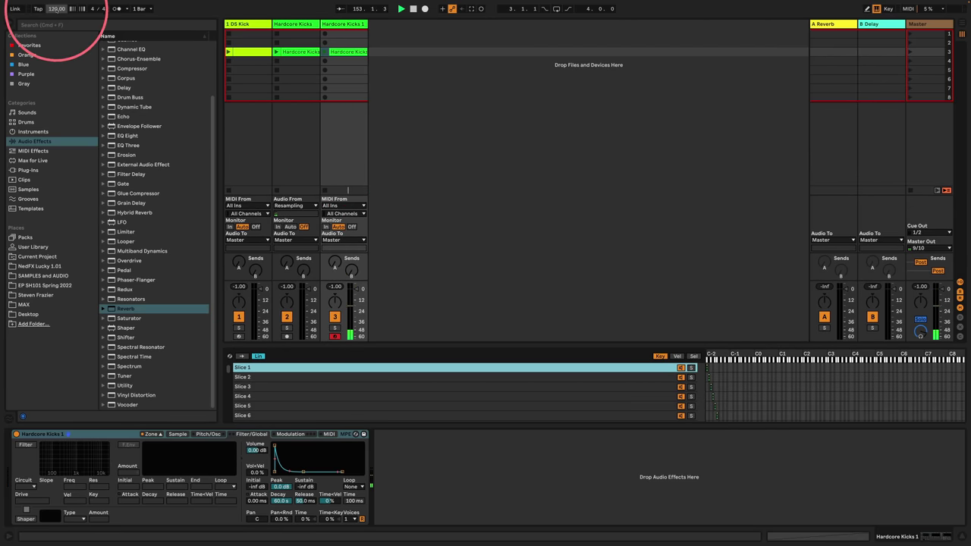
# Raise the song tempo to 240 BPM.
pyautogui.click(57, 8)
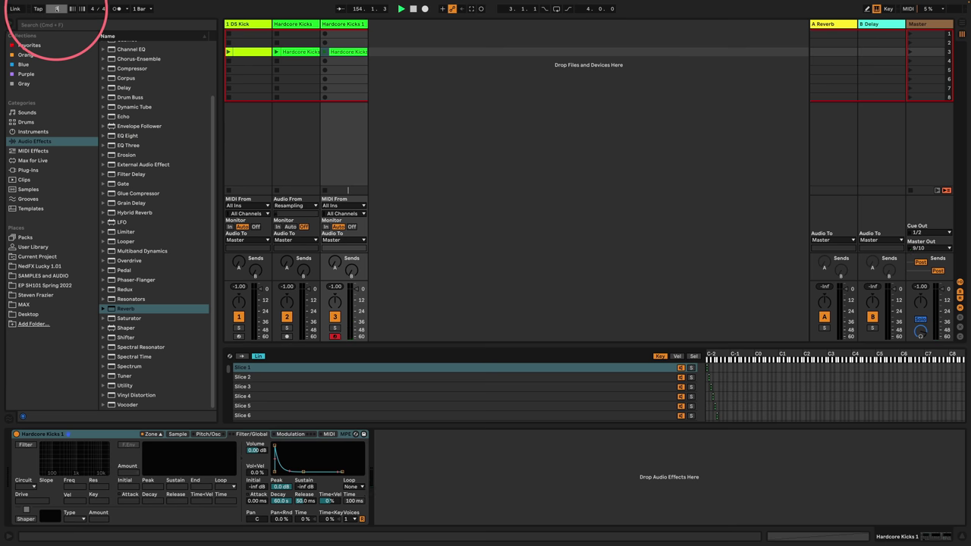
pyautogui.write('240')
pyautogui.press('Return')
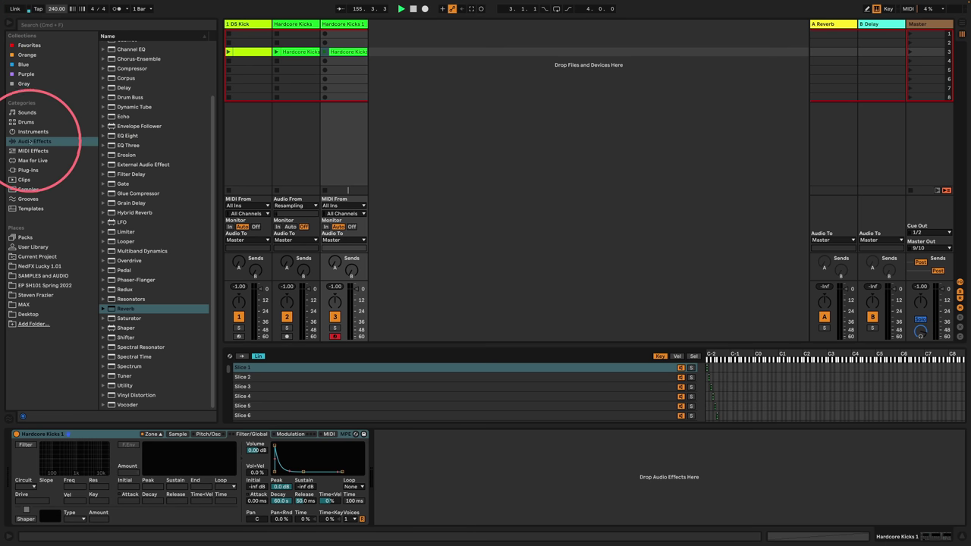
# Insert an Arpeggiator from MIDI Effects ahead of the Hardcore Kicks 1 instrument.
pyautogui.click(33, 132)
pyautogui.click(33, 151)
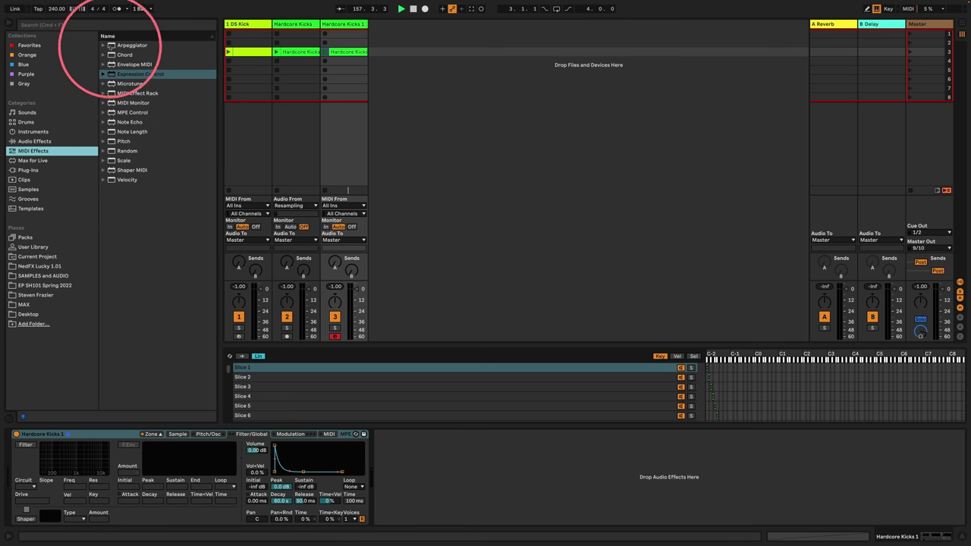
pyautogui.moveTo(110, 47); pyautogui.dragTo(76, 479)
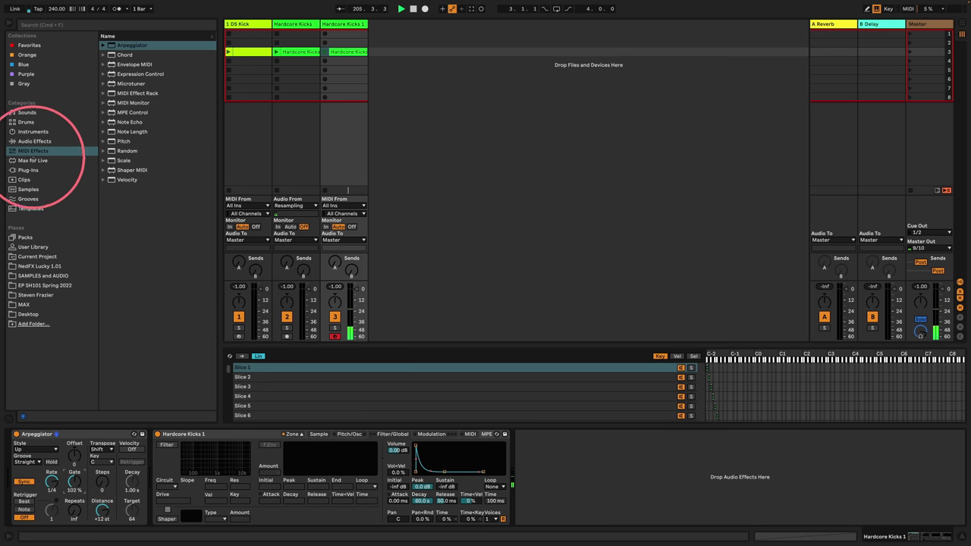
# Add Beat Repeat from Audio Effects after the Hardcore Kicks 1 Sampler.
pyautogui.click(29, 132)
pyautogui.click(34, 141)
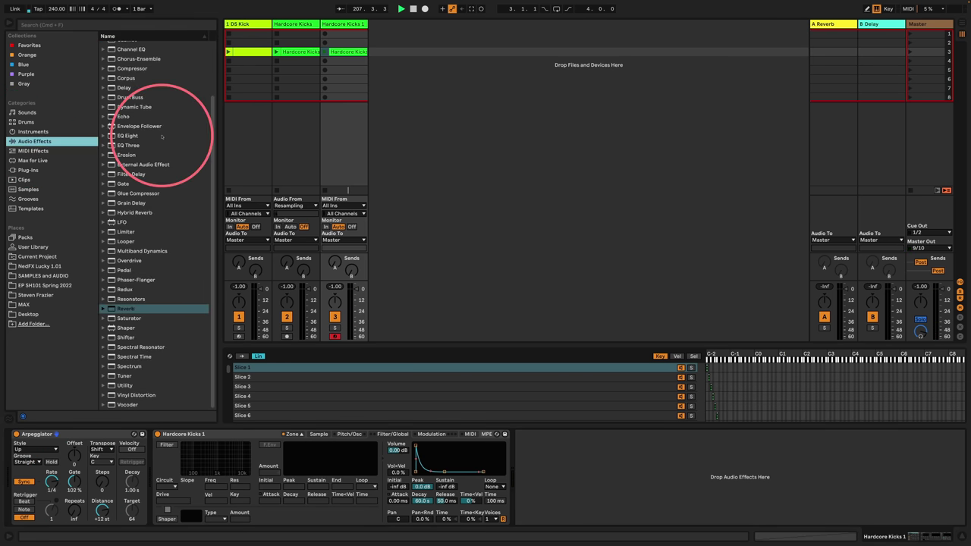
pyautogui.scroll(3, 147, 196)
pyautogui.scroll(1, 146, 195)
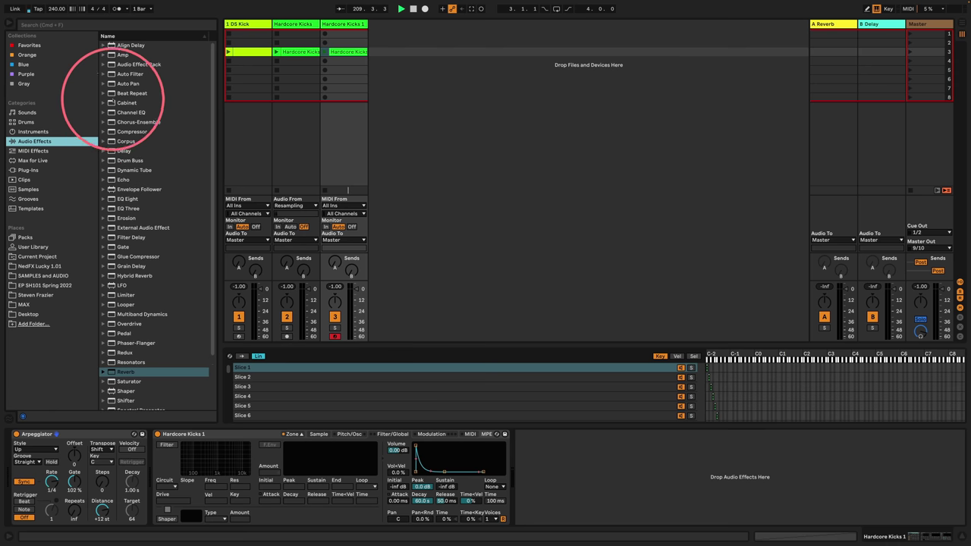
pyautogui.moveTo(133, 92); pyautogui.dragTo(554, 476)
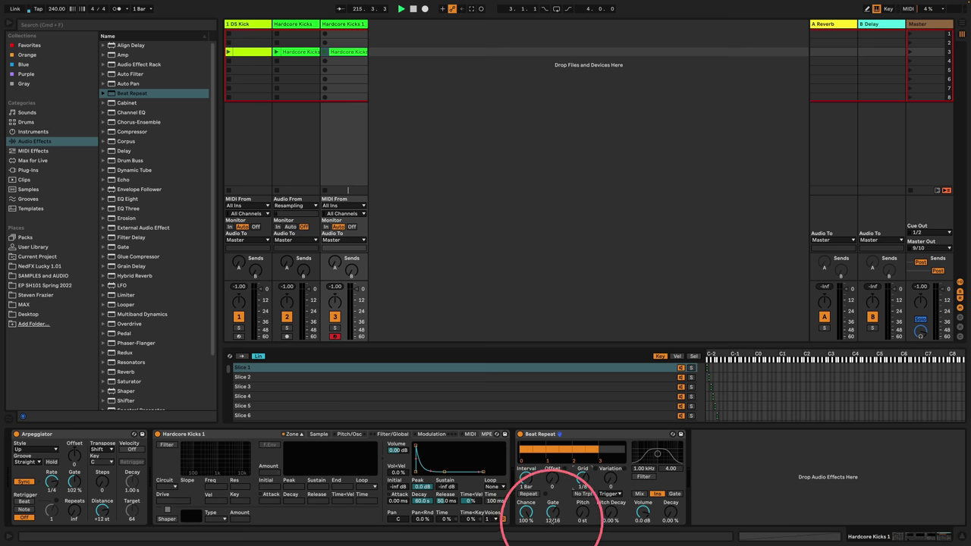
# Set Beat Repeat's grid to 1/8, gate to 8/16 and chance to about 20%.
pyautogui.moveTo(582, 479); pyautogui.dragTo(582, 467)
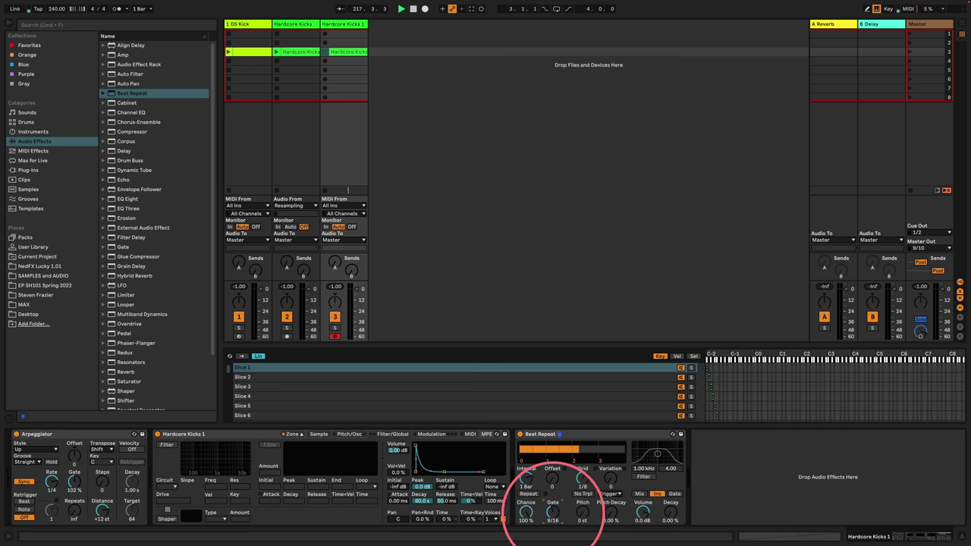
pyautogui.moveTo(552, 509); pyautogui.dragTo(534, 484)
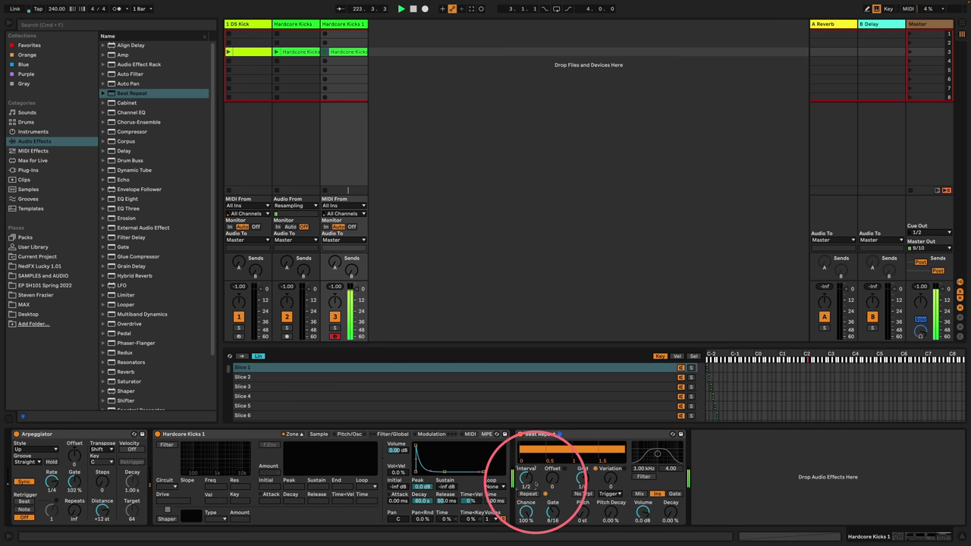
pyautogui.moveTo(522, 507); pyautogui.dragTo(526, 513)
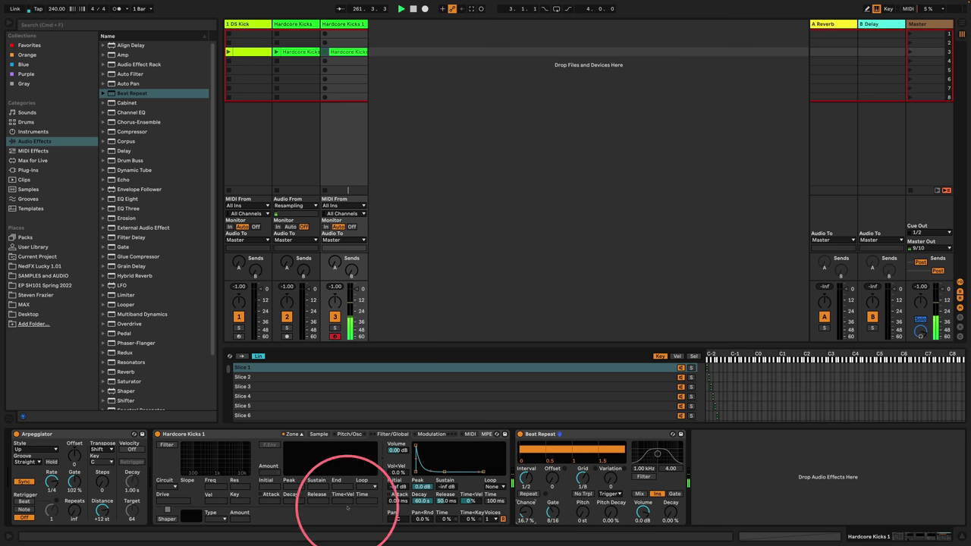
# Turn on the Arpeggiator's Hold so its notes stay latched.
pyautogui.click(51, 462)
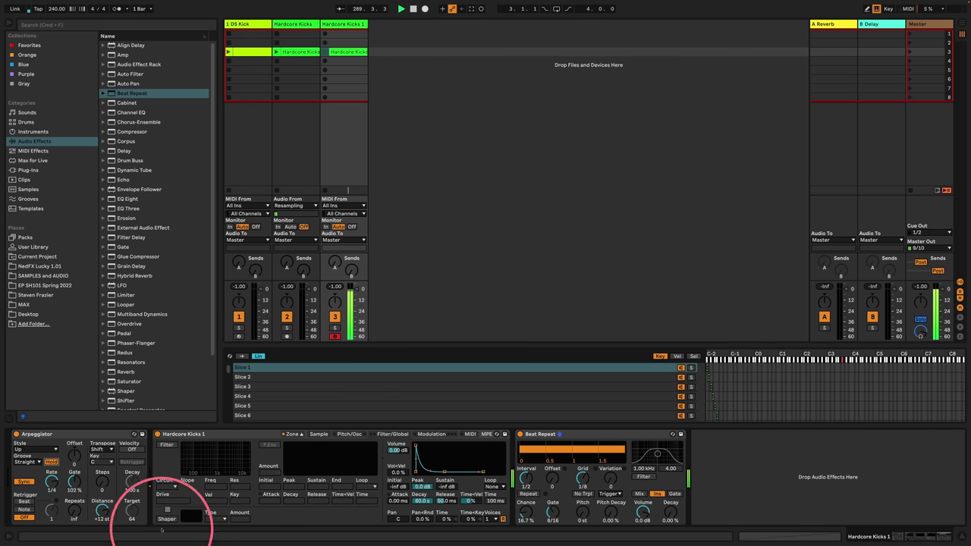
# Bypass the Arpeggiator and Beat Repeat devices.
pyautogui.click(80, 434)
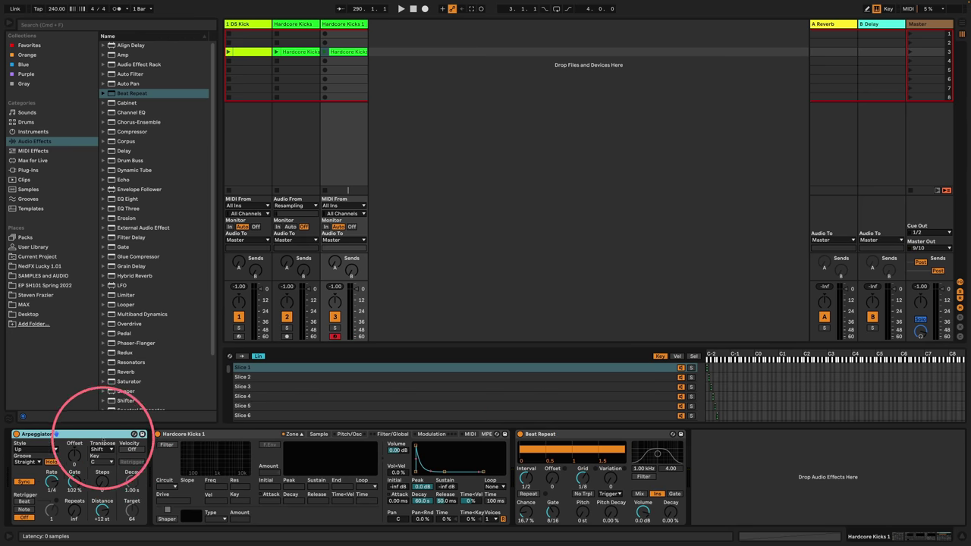
pyautogui.click(16, 434)
pyautogui.click(520, 434)
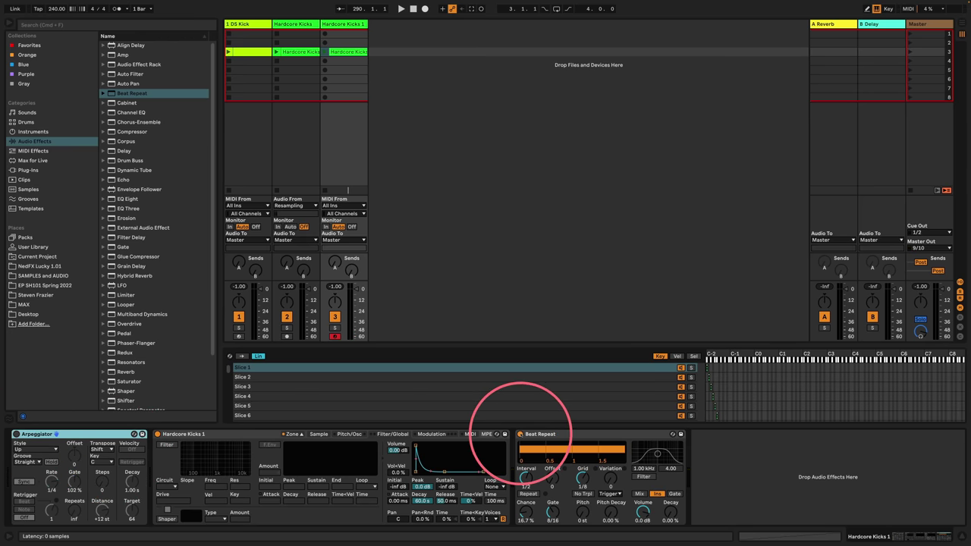
pyautogui.moveTo(443, 347); pyautogui.dragTo(449, 159)
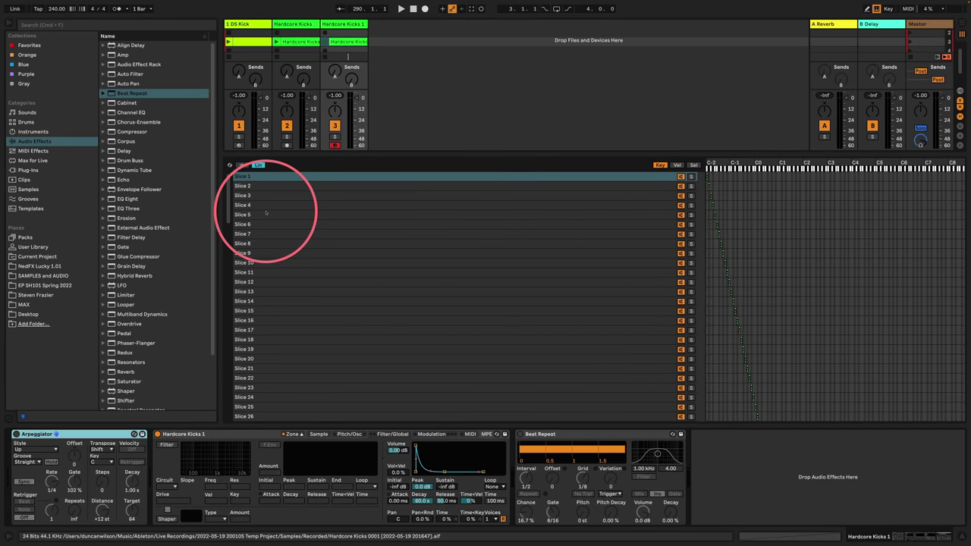
# Open the Hardcore Kicks audio clip and set the tempo back to 120 BPM.
pyautogui.click(303, 44)
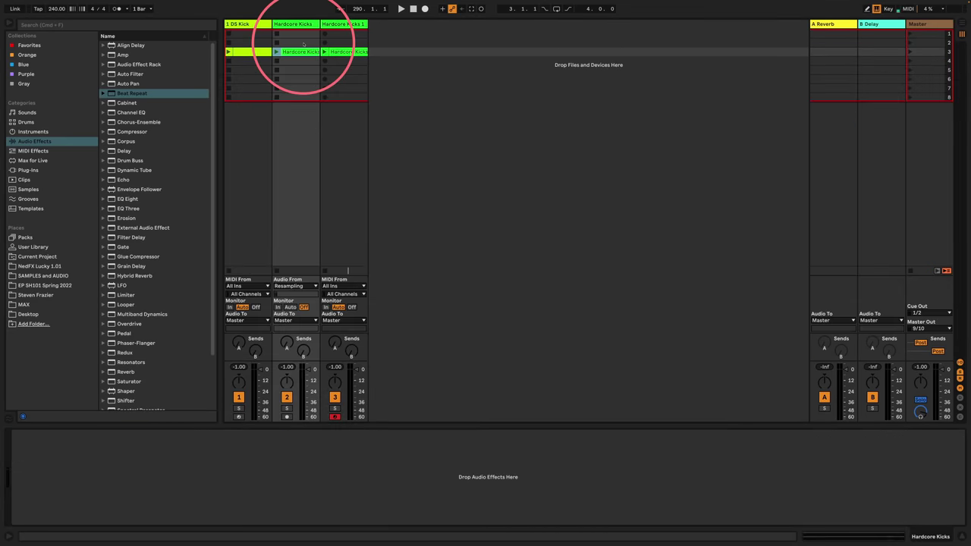
pyautogui.click(298, 52)
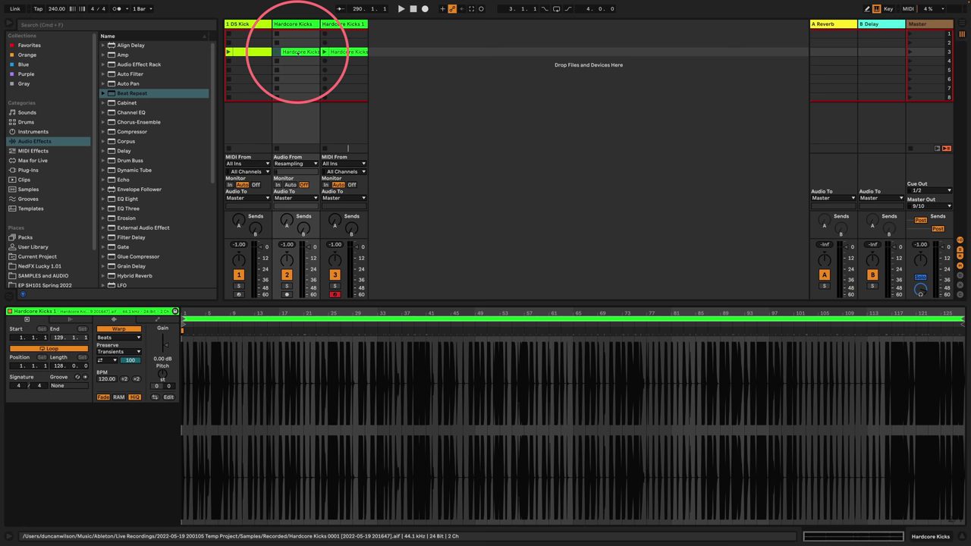
pyautogui.click(57, 8)
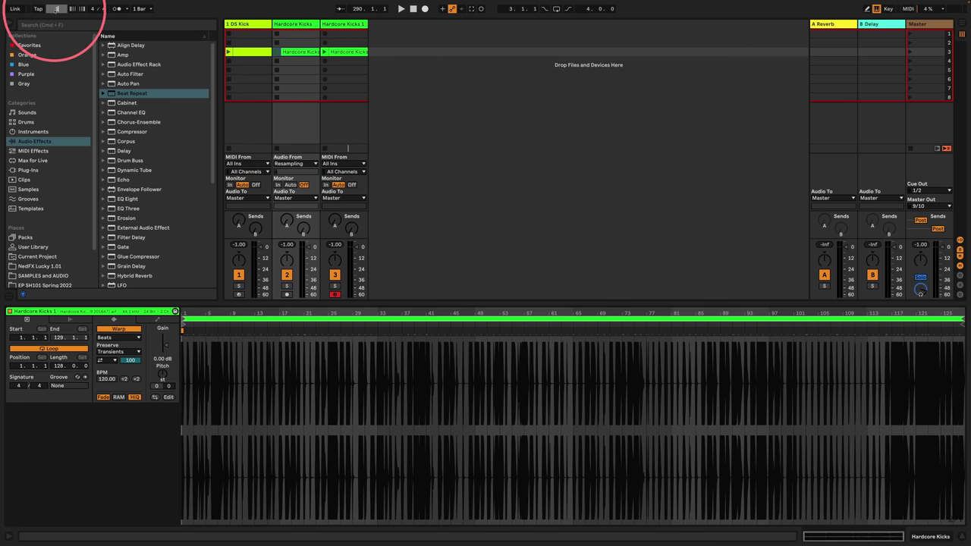
pyautogui.write('120')
pyautogui.press('Return')
pyautogui.moveTo(141, 306); pyautogui.dragTo(144, 463)
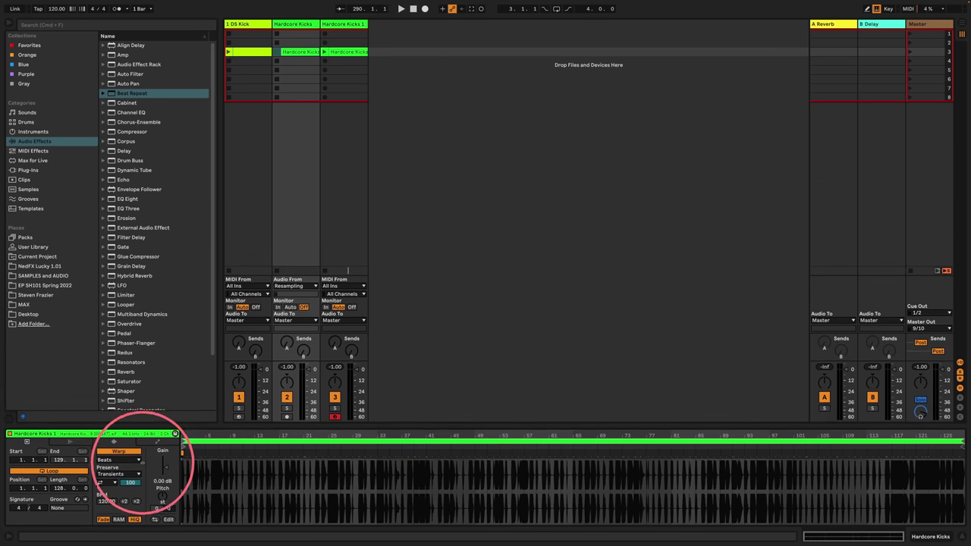
# Set Sustain Mode to loop on all 128 Simpler slices, then preview Slice 15 alone.
pyautogui.click(341, 25)
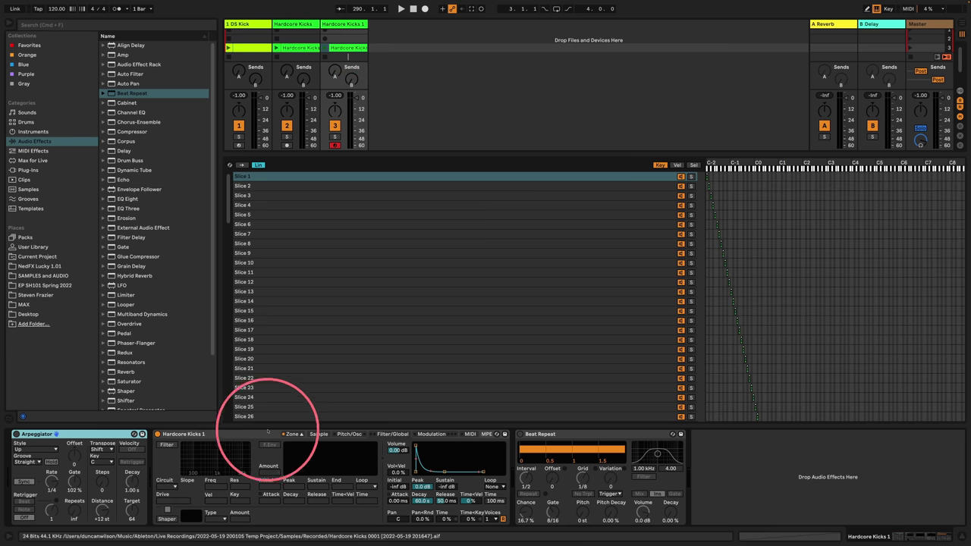
pyautogui.click(318, 434)
pyautogui.click(319, 341)
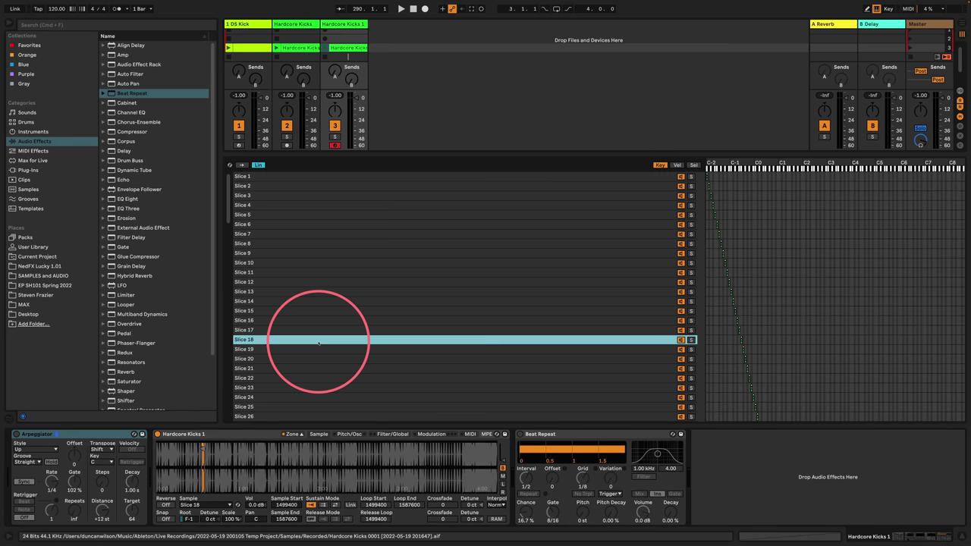
pyautogui.press('super+a')
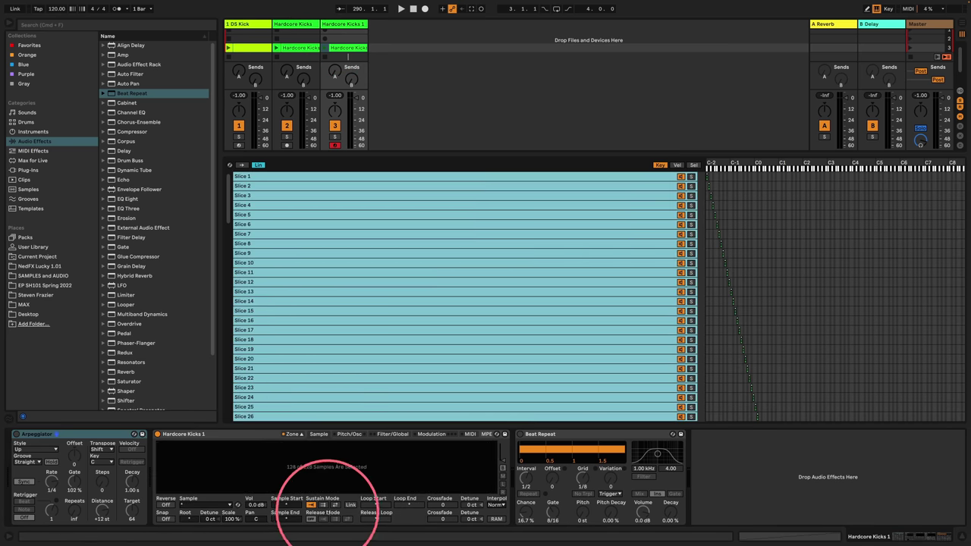
pyautogui.click(334, 504)
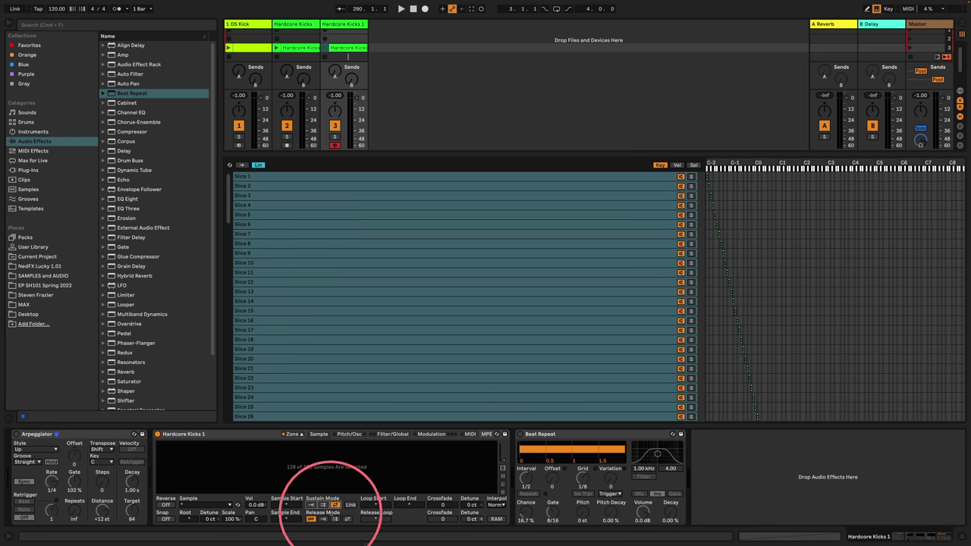
pyautogui.click(353, 310)
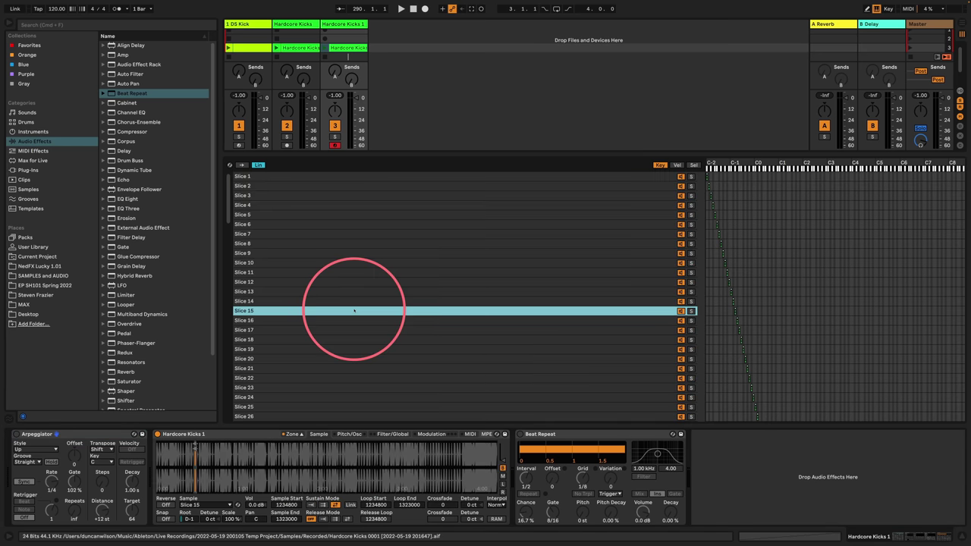
pyautogui.click(353, 310)
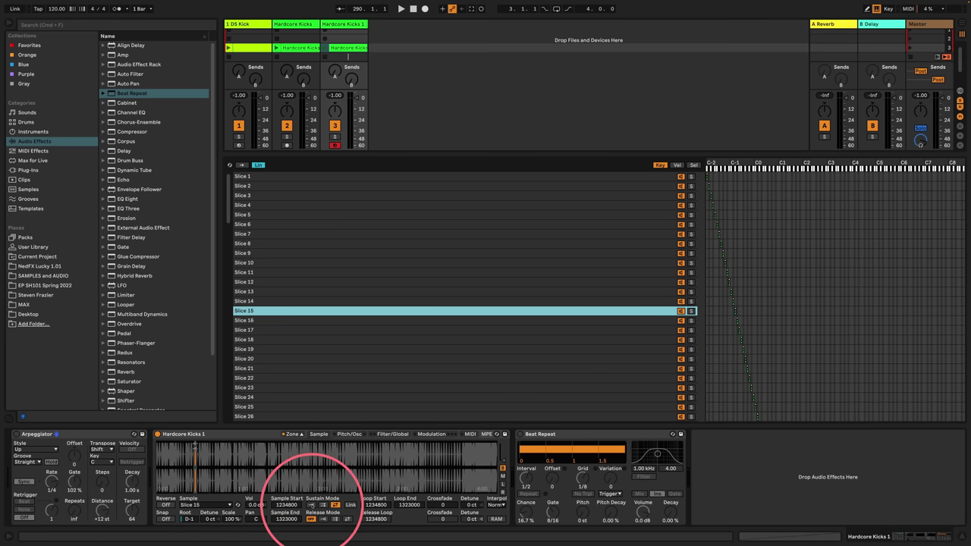
# Turn Slice 15's Sustain Mode off, enable Reverse, and zoom into its waveform.
pyautogui.click(311, 505)
pyautogui.click(165, 505)
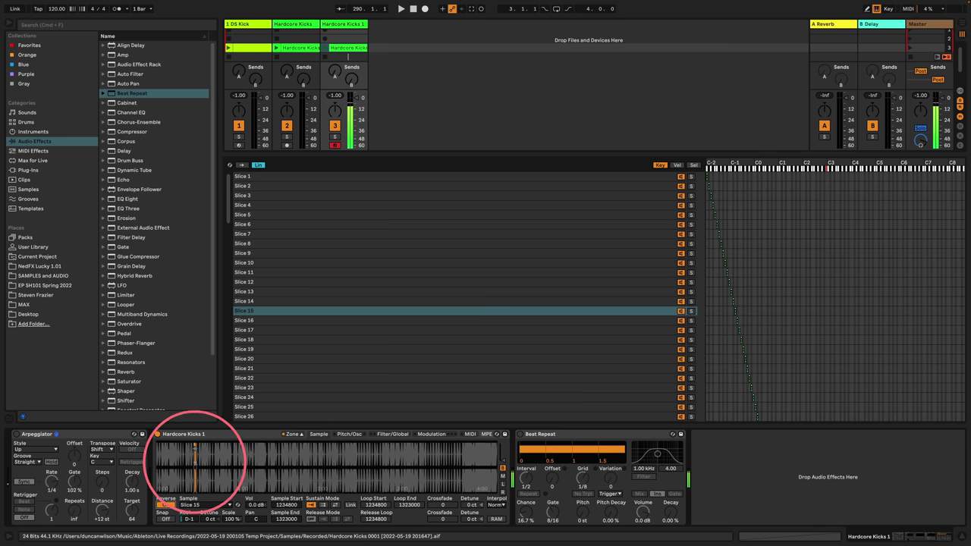
pyautogui.moveTo(195, 459); pyautogui.dragTo(191, 451)
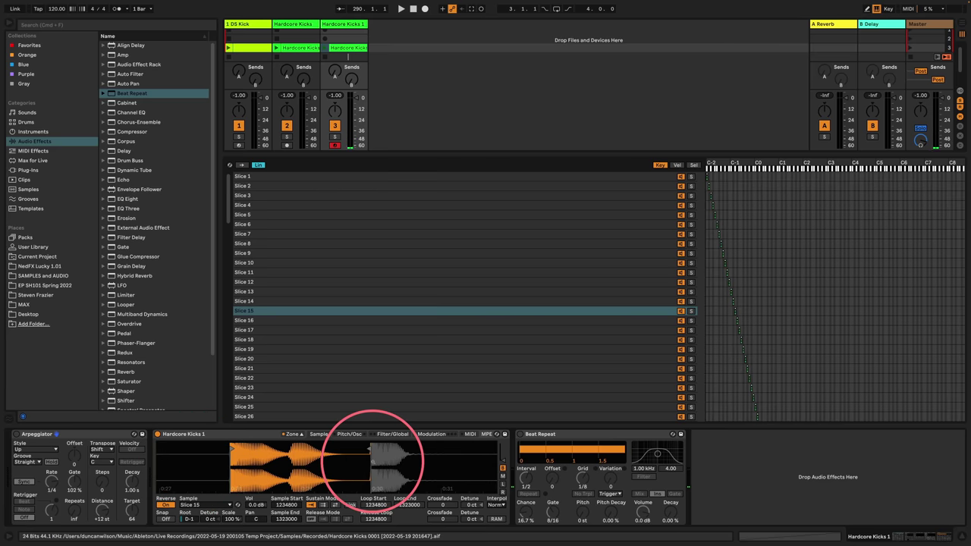
pyautogui.moveTo(372, 461); pyautogui.dragTo(353, 468)
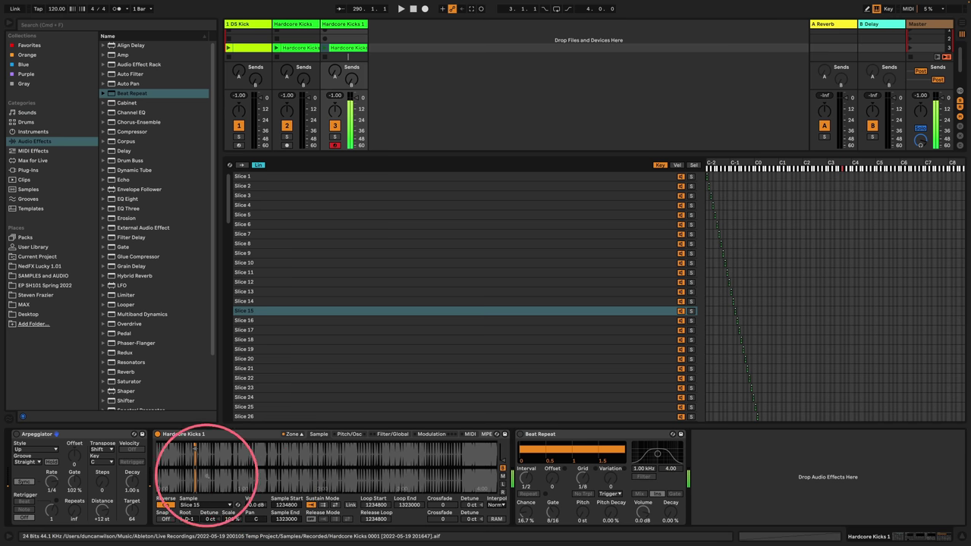
pyautogui.moveTo(202, 447); pyautogui.dragTo(297, 374)
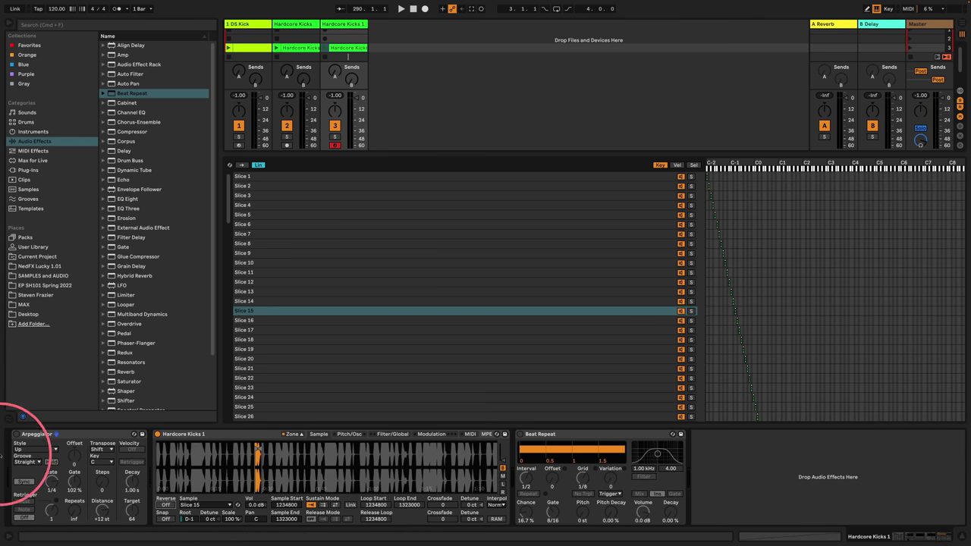
# Re-enable the Arpeggiator and Beat Repeat and raise the tempo to 190 BPM.
pyautogui.click(16, 434)
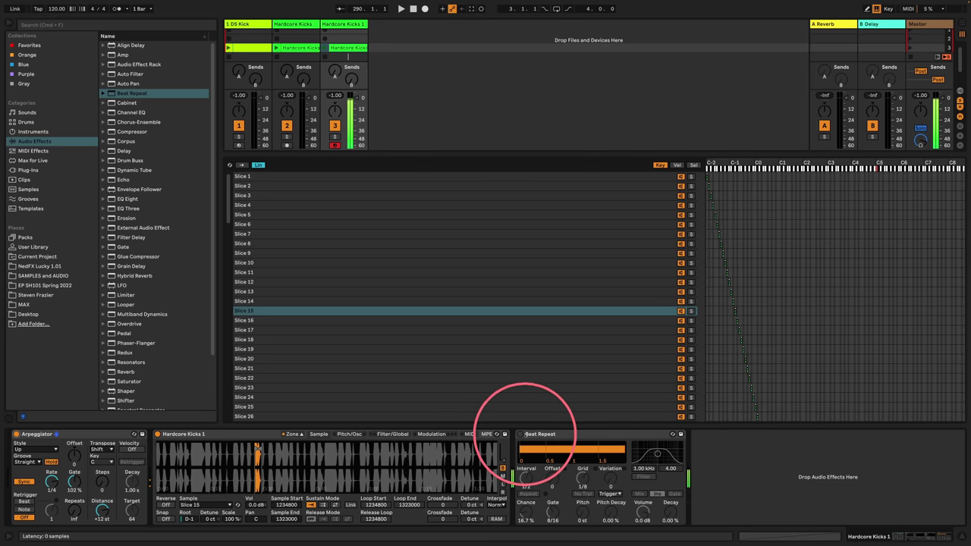
pyautogui.click(521, 434)
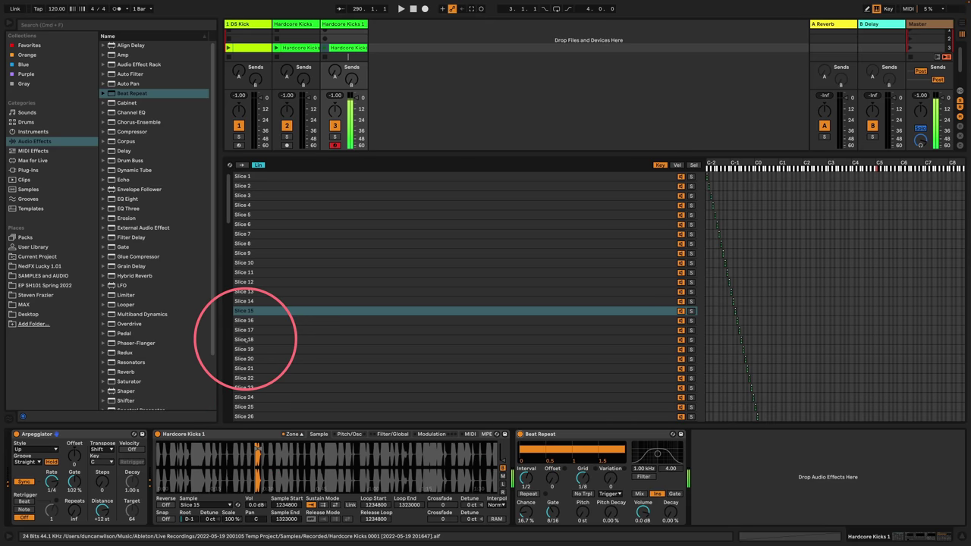
pyautogui.click(56, 8)
pyautogui.write('144')
pyautogui.press('Return')
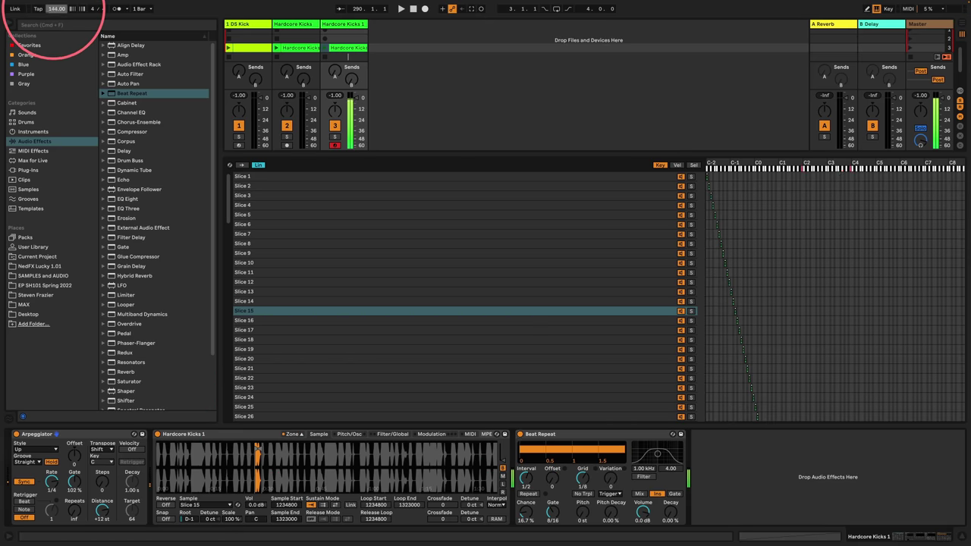
pyautogui.moveTo(55, 9); pyautogui.dragTo(55, 1)
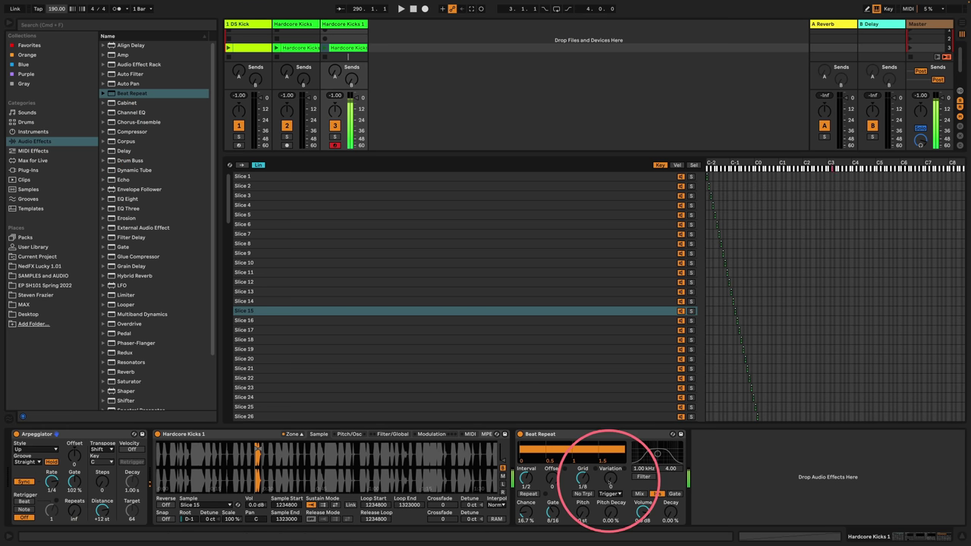
# Set Beat Repeat Variation to 10, enable No Trpl, and raise Chance to 43.7%.
pyautogui.moveTo(611, 479); pyautogui.dragTo(605, 468)
pyautogui.click(583, 494)
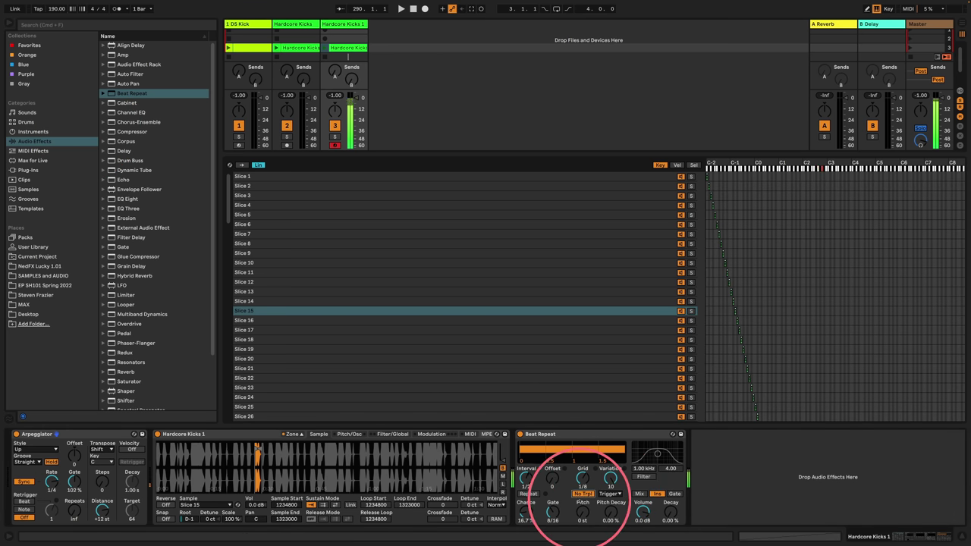
pyautogui.moveTo(525, 512); pyautogui.dragTo(520, 495)
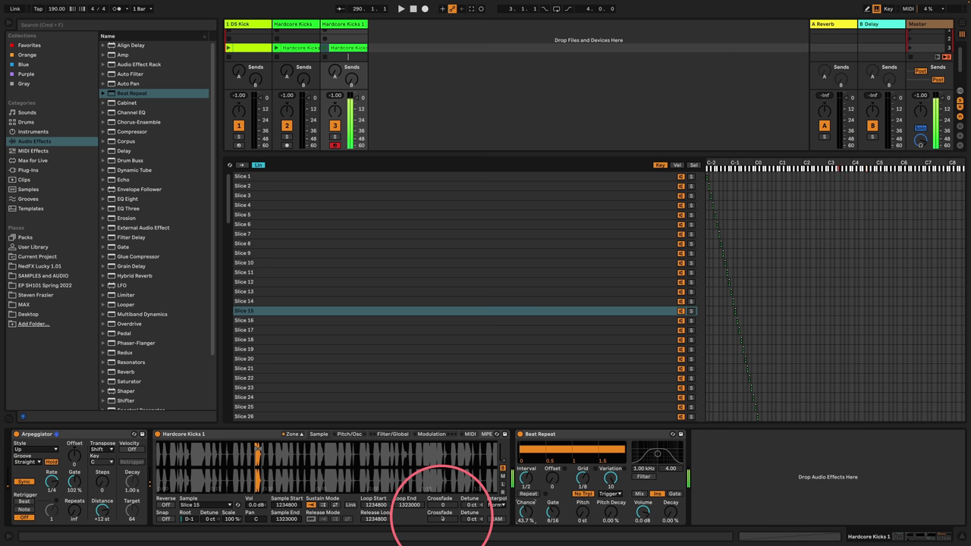
# During playback, bypass Beat Repeat, set the Arpeggiator rate to 1/8 and turn Hold off.
pyautogui.press('space')
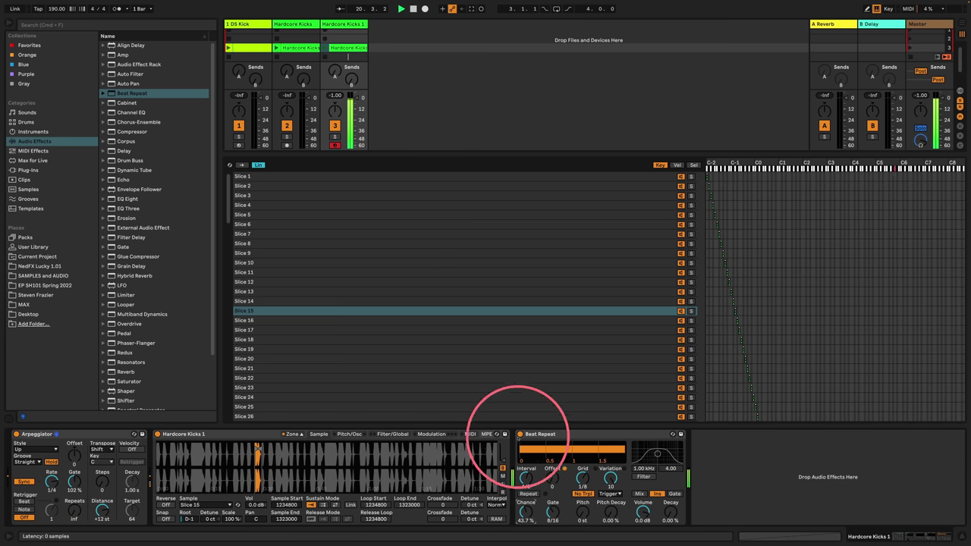
pyautogui.click(521, 434)
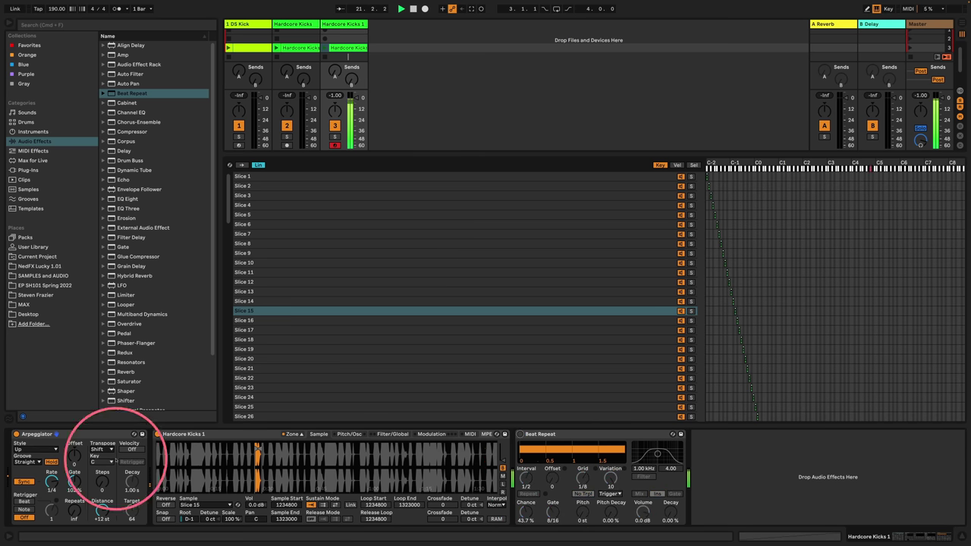
pyautogui.moveTo(50, 485)
pyautogui.mouseDown()
pyautogui.moveTo(45, 478)
pyautogui.moveTo(51, 489)
pyautogui.mouseUp()
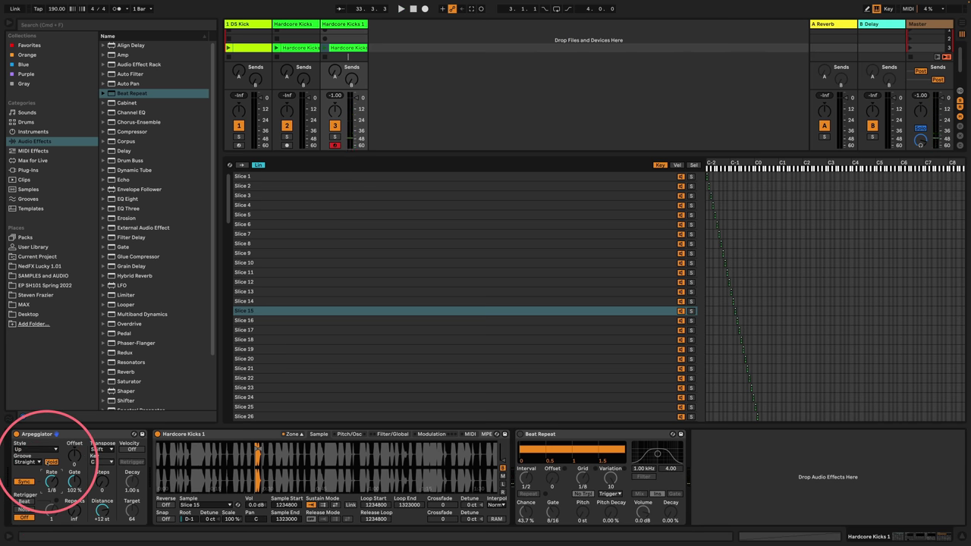
pyautogui.click(51, 462)
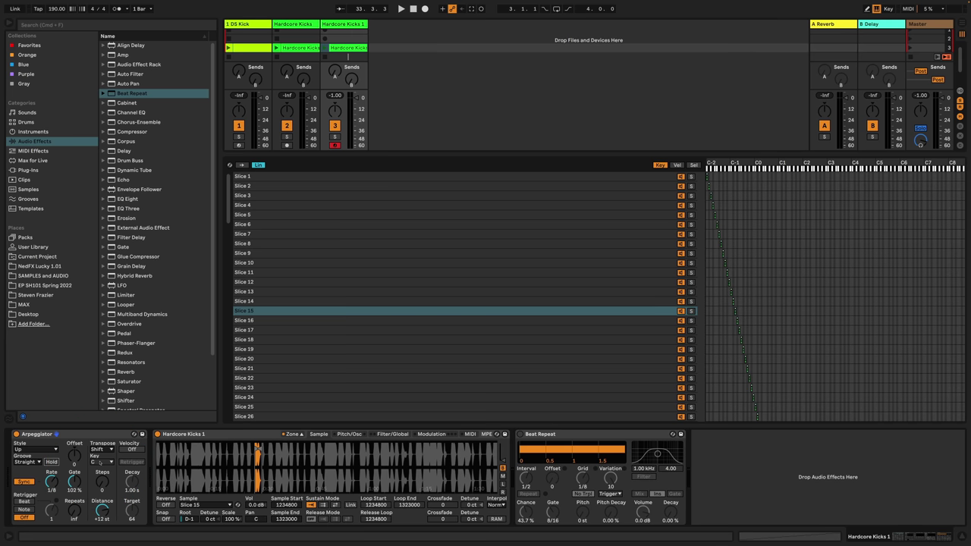
# Enlarge the session area and show the DS Kick track's chain from Expression Control to EQ Eight.
pyautogui.moveTo(309, 154); pyautogui.dragTo(309, 364)
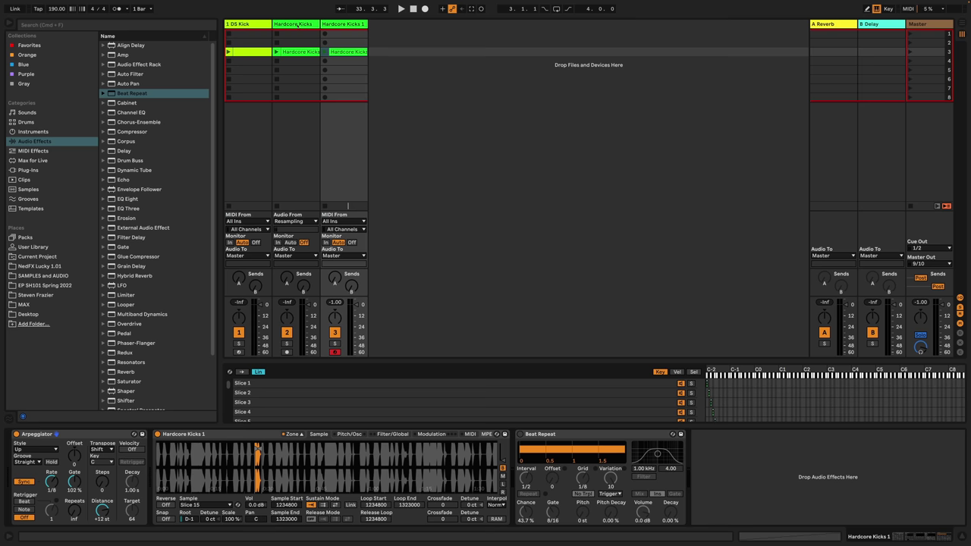
pyautogui.click(298, 25)
pyautogui.click(262, 25)
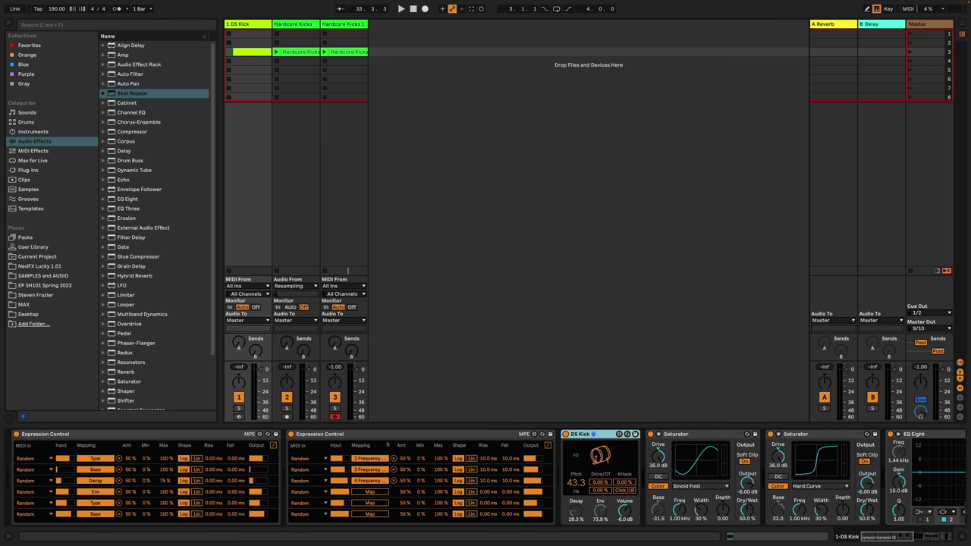
pyautogui.hscroll(10, 387, 445)
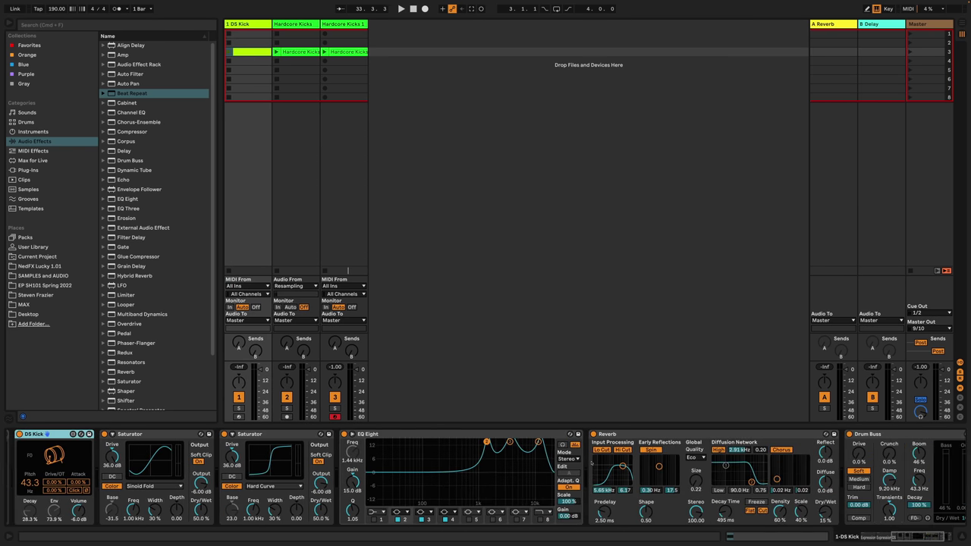
pyautogui.hscroll(5, 591, 463)
pyautogui.hscroll(-15, 591, 464)
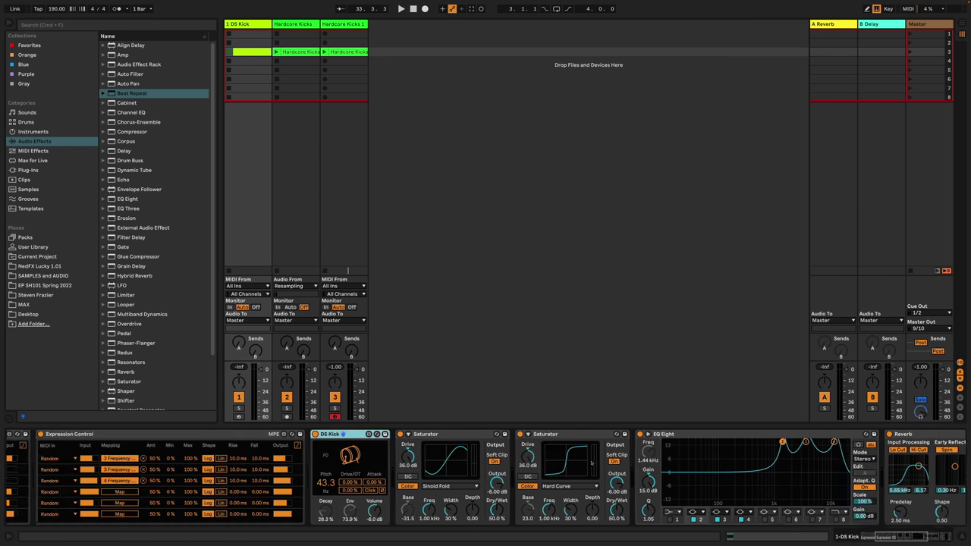